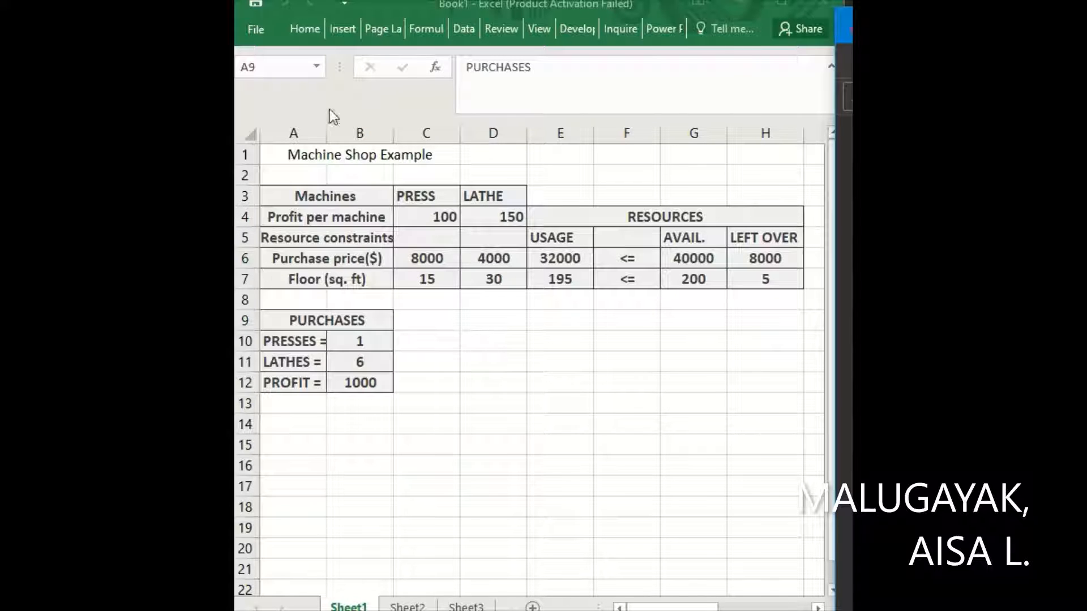
# Review the press and lathe profits, purchase prices, the 40000 budget and the B12 profit cell.
pyautogui.click(426, 210)
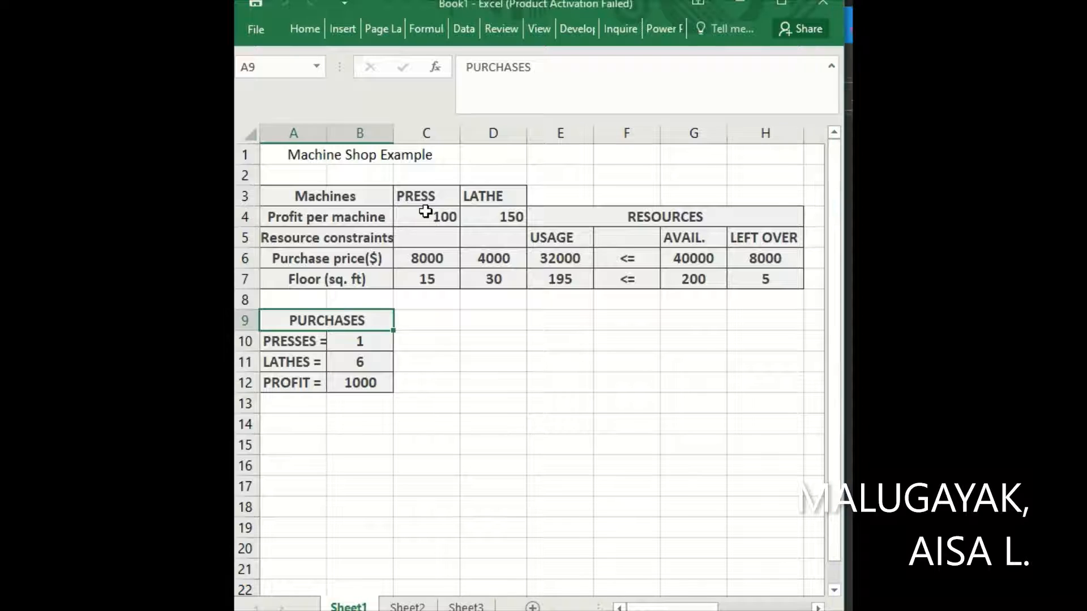
pyautogui.click(425, 211)
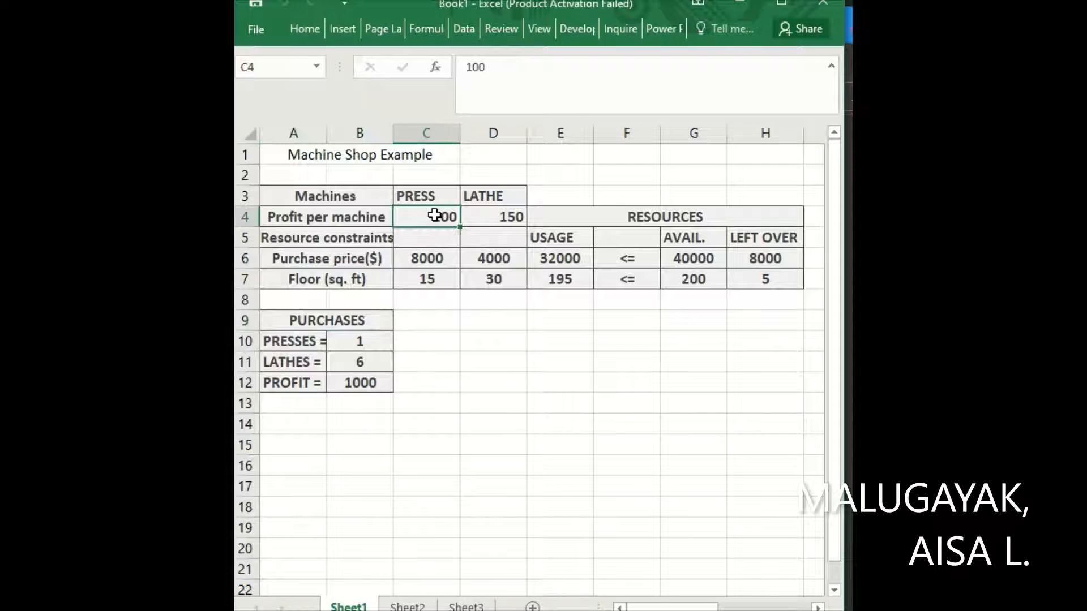
pyautogui.click(490, 220)
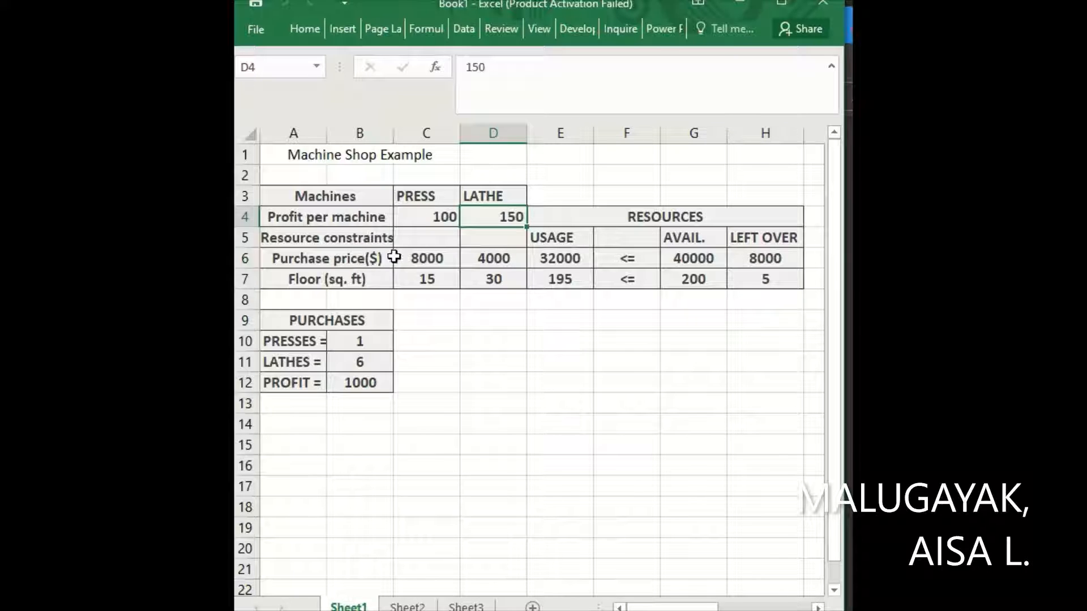
pyautogui.click(418, 258)
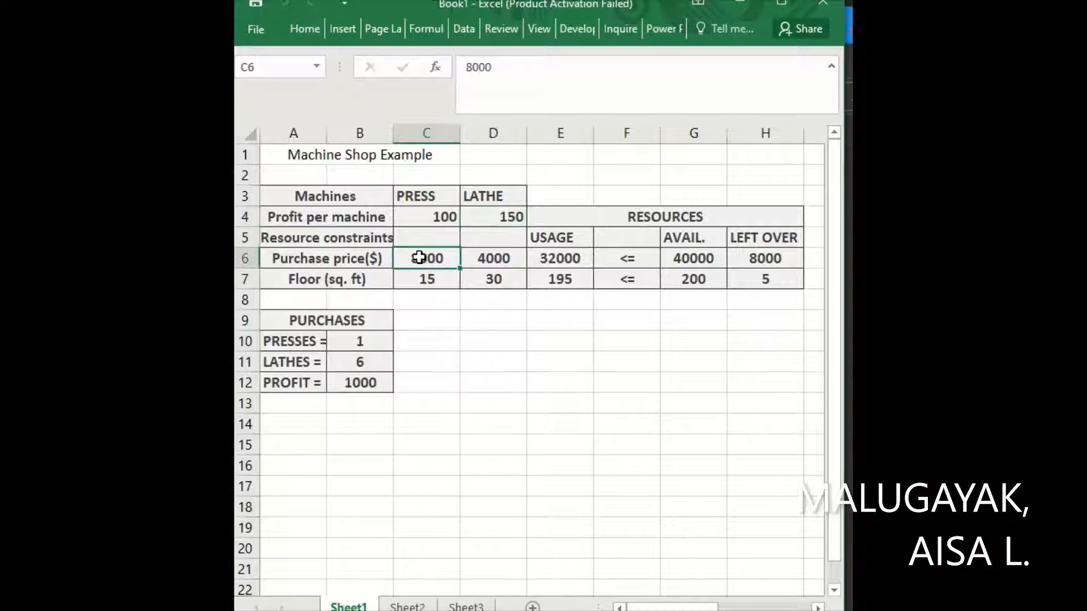
pyautogui.click(475, 256)
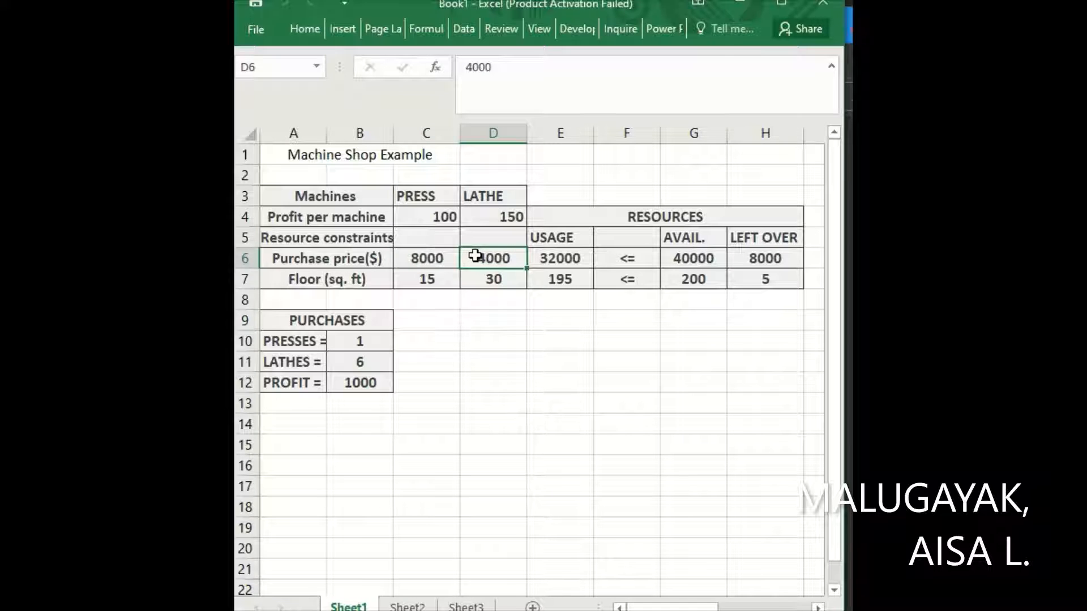
pyautogui.click(686, 257)
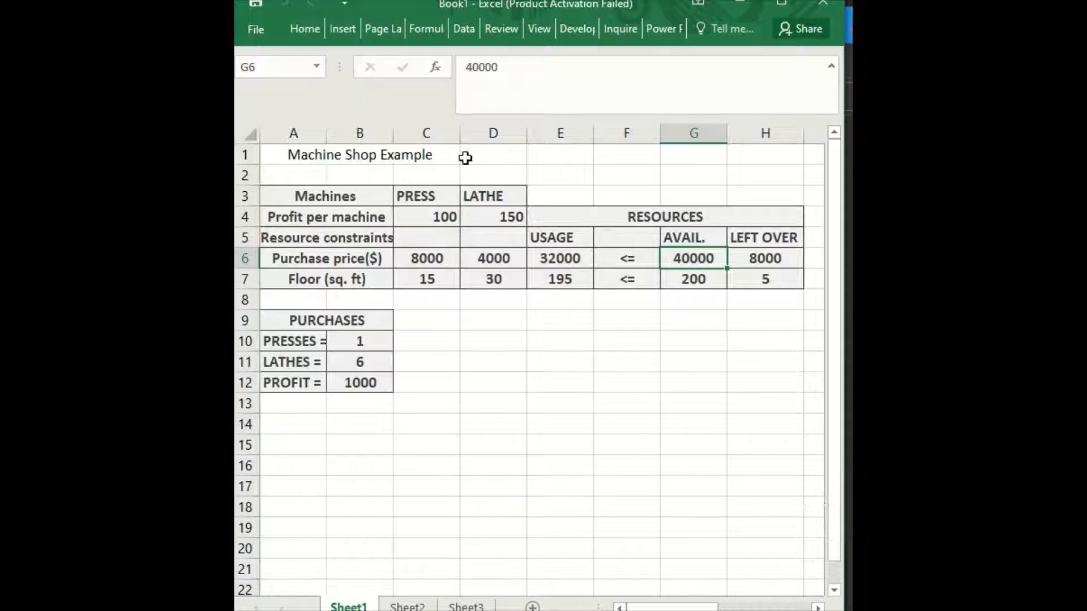
pyautogui.click(351, 381)
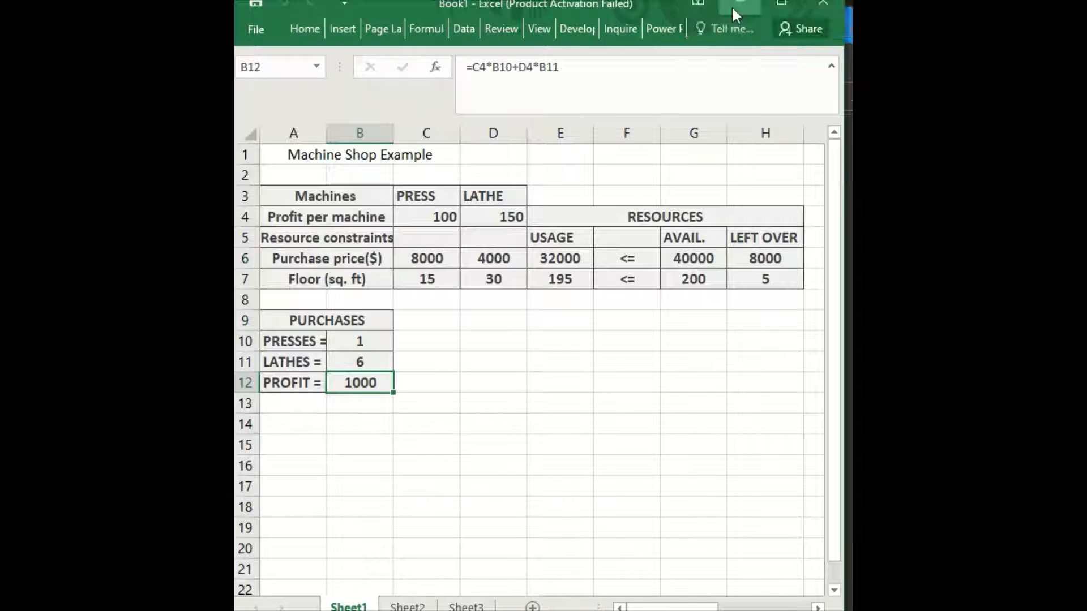
pyautogui.click(715, 21)
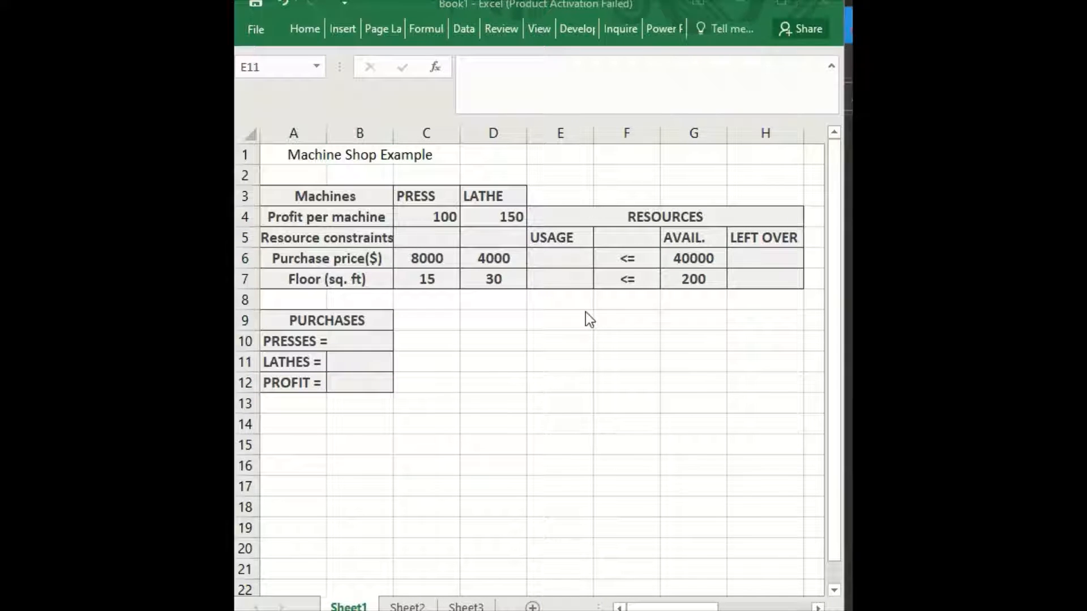
# Enter =C6*B10+D6*B11 in E6 to compute purchase-price usage.
pyautogui.click(556, 259)
pyautogui.click(555, 258)
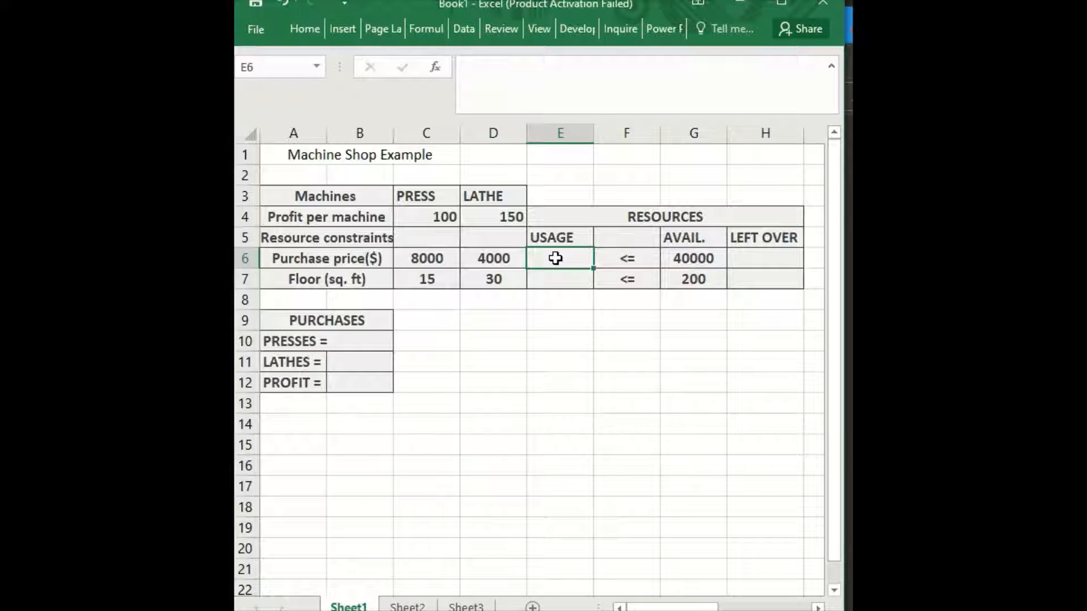
pyautogui.doubleClick(555, 258)
pyautogui.write('=')
pyautogui.click(433, 258)
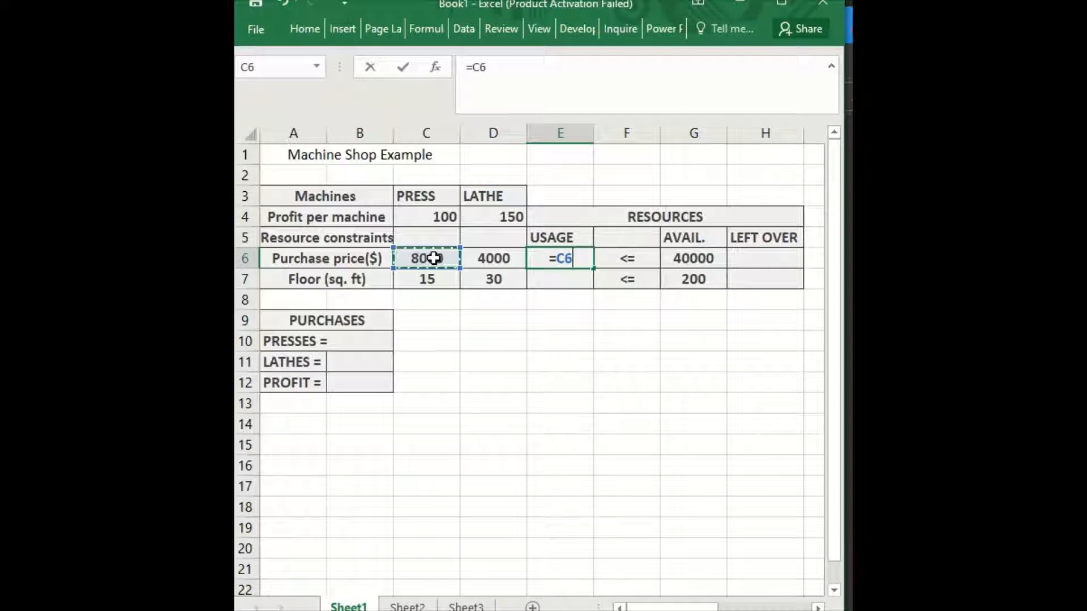
pyautogui.write('*')
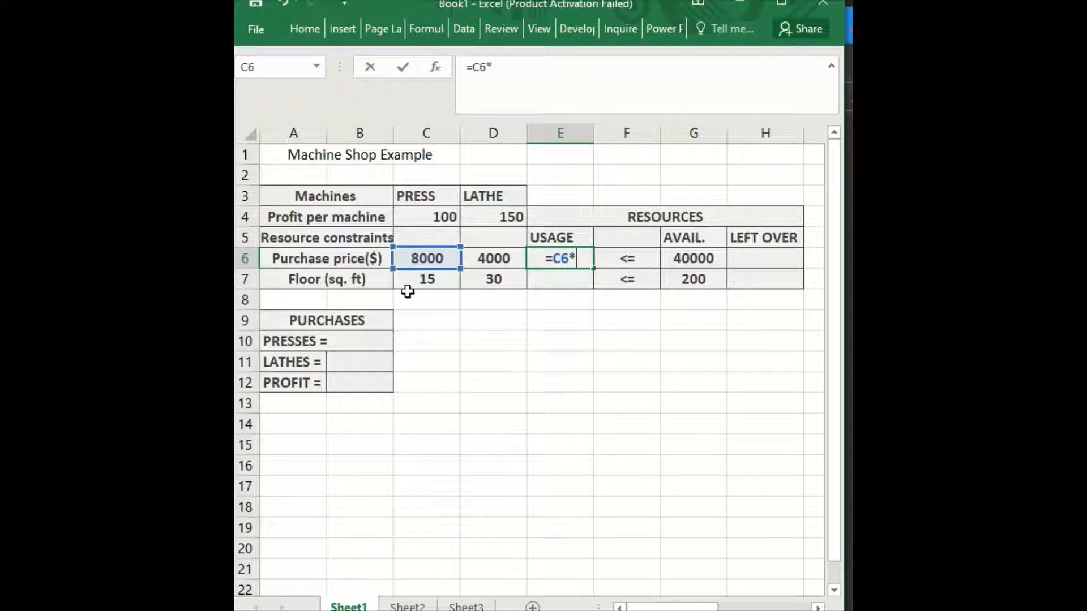
pyautogui.click(365, 345)
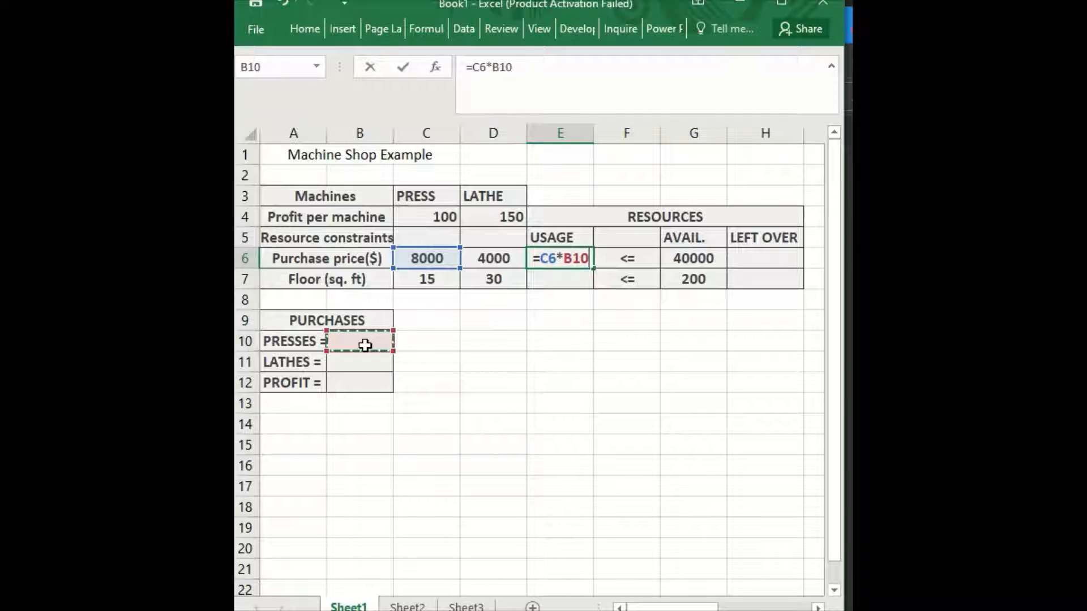
pyautogui.write('+')
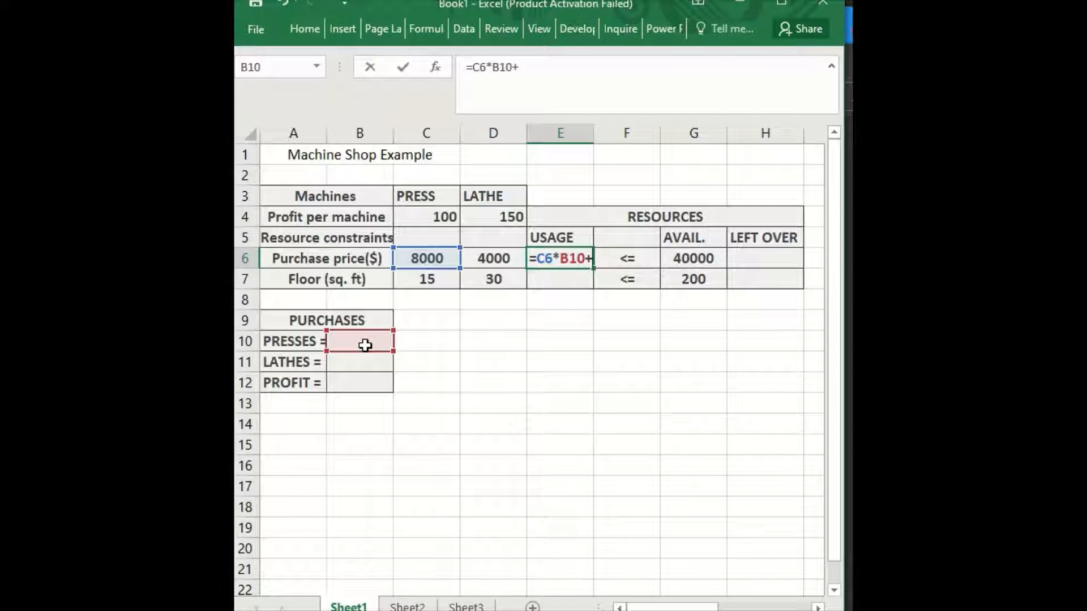
pyautogui.click(497, 259)
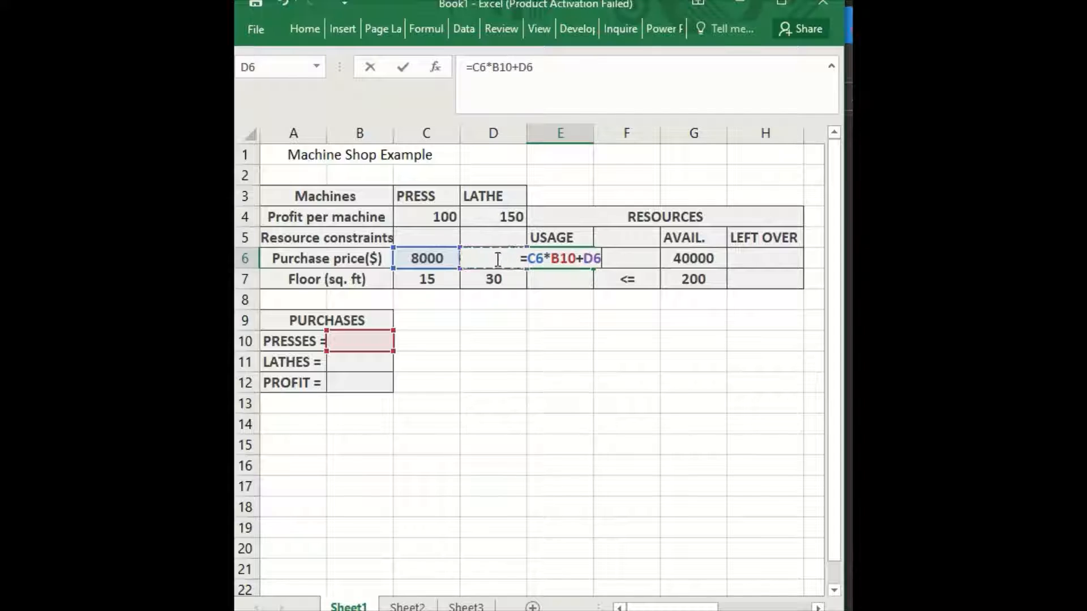
pyautogui.write('*')
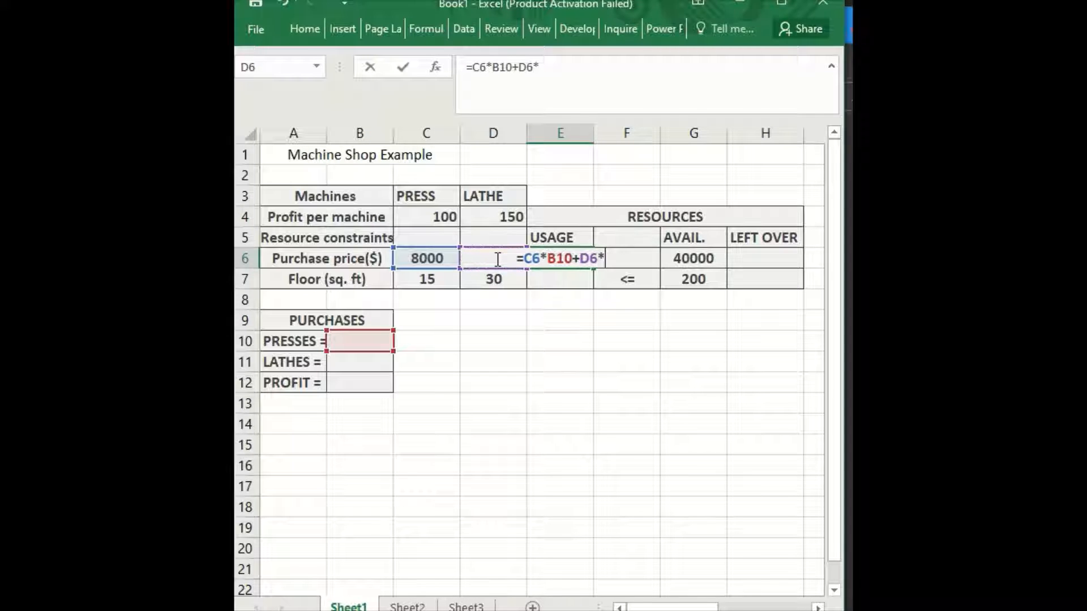
pyautogui.click(367, 362)
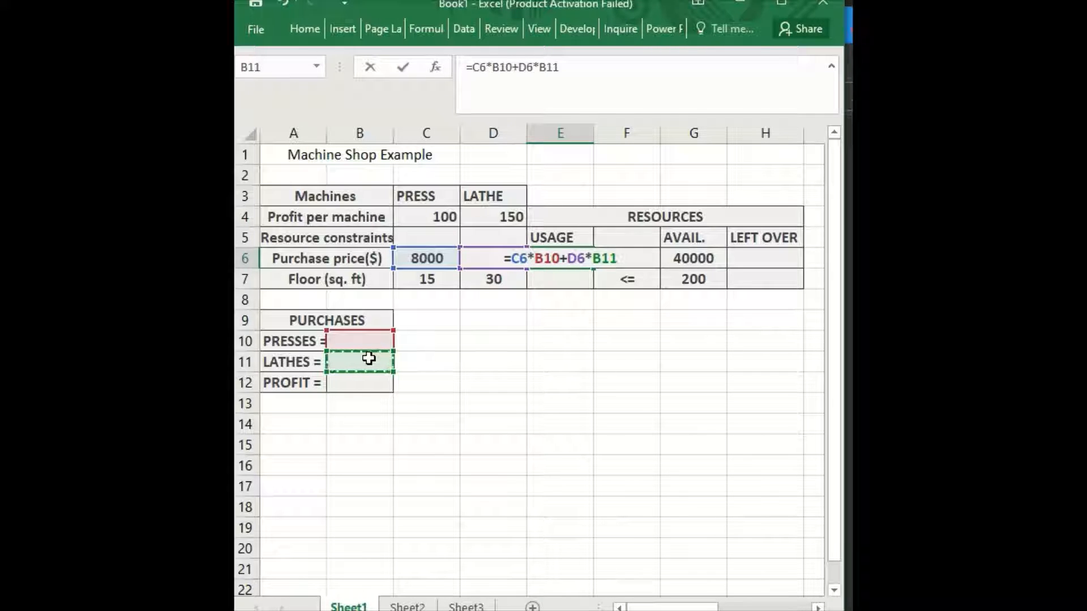
pyautogui.press('Return')
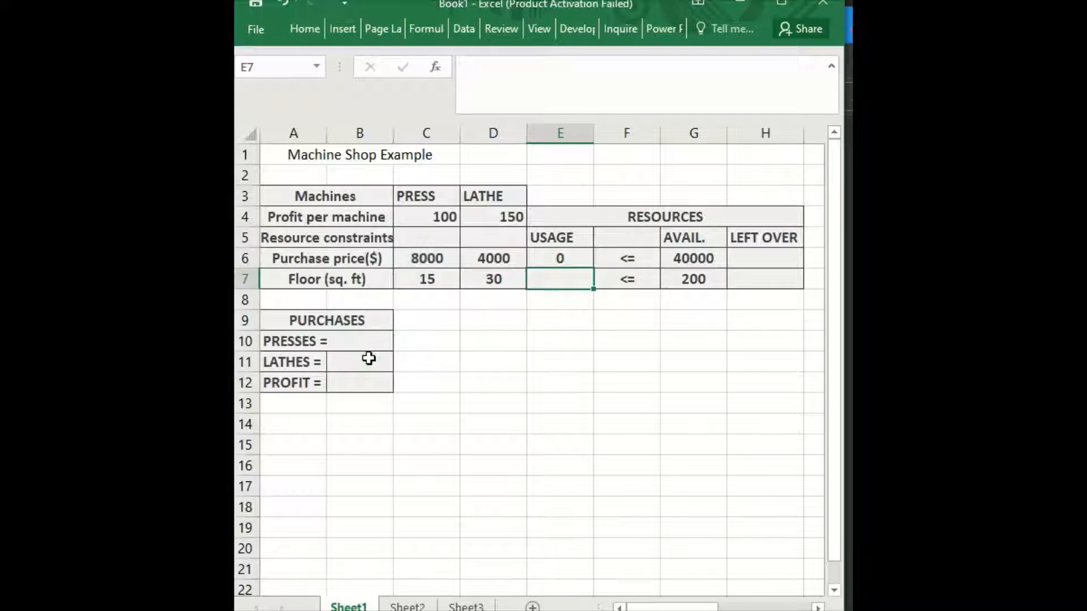
# Enter =C7*B10+D7*B11 in E7 so floor-space usage shows 0.
pyautogui.doubleClick(563, 280)
pyautogui.write('=')
pyautogui.click(431, 279)
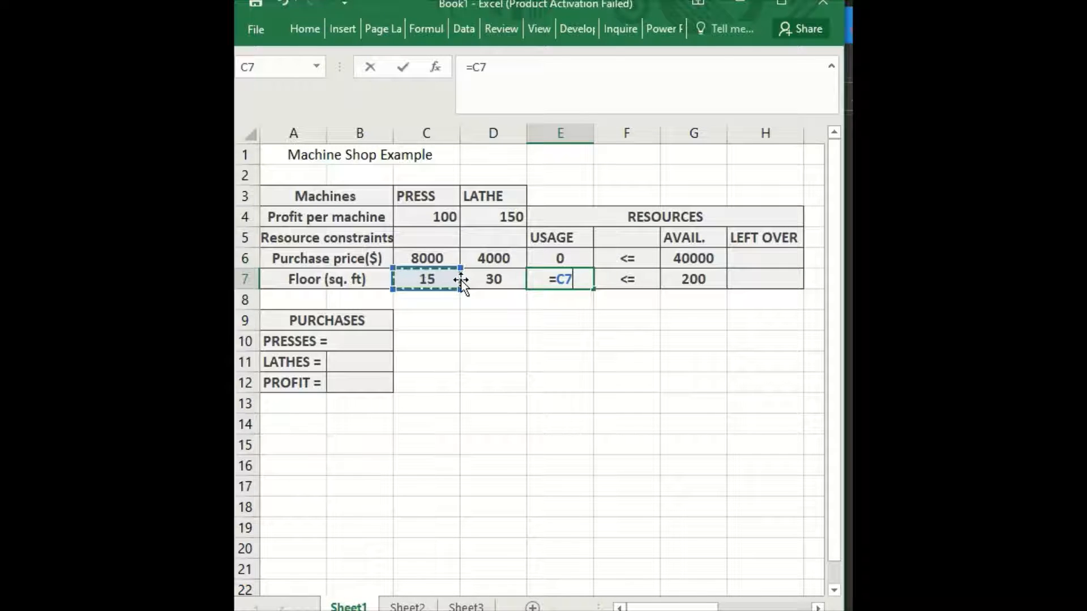
pyautogui.write('*')
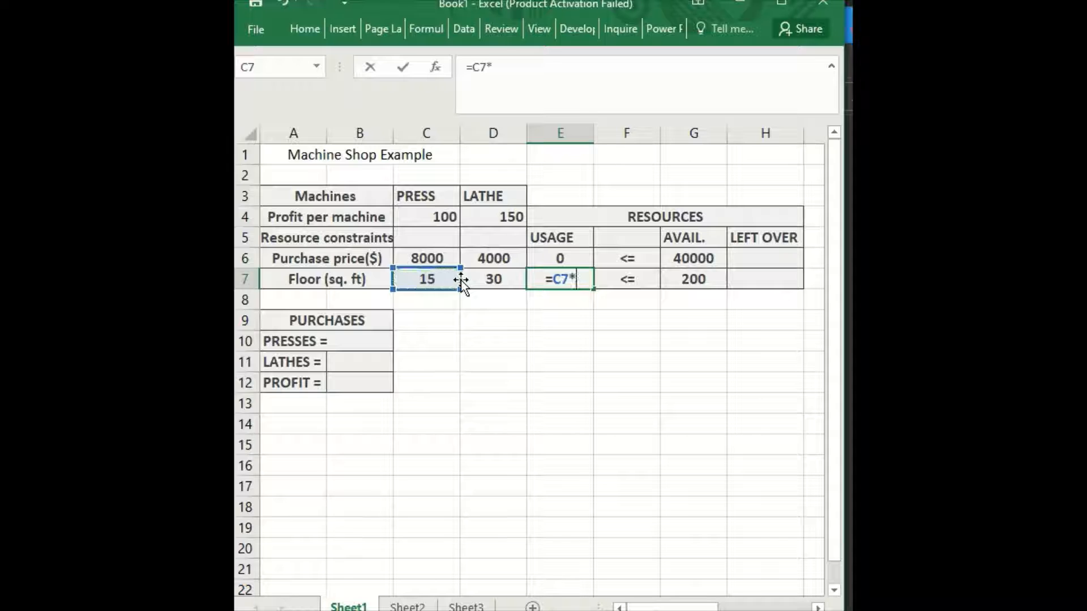
pyautogui.click(368, 343)
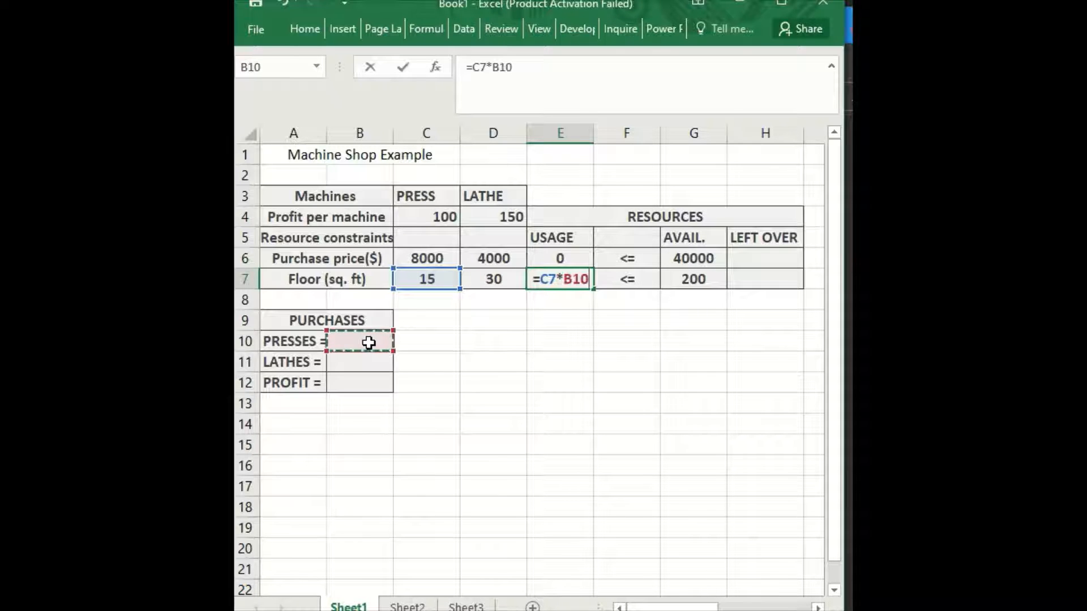
pyautogui.write('+')
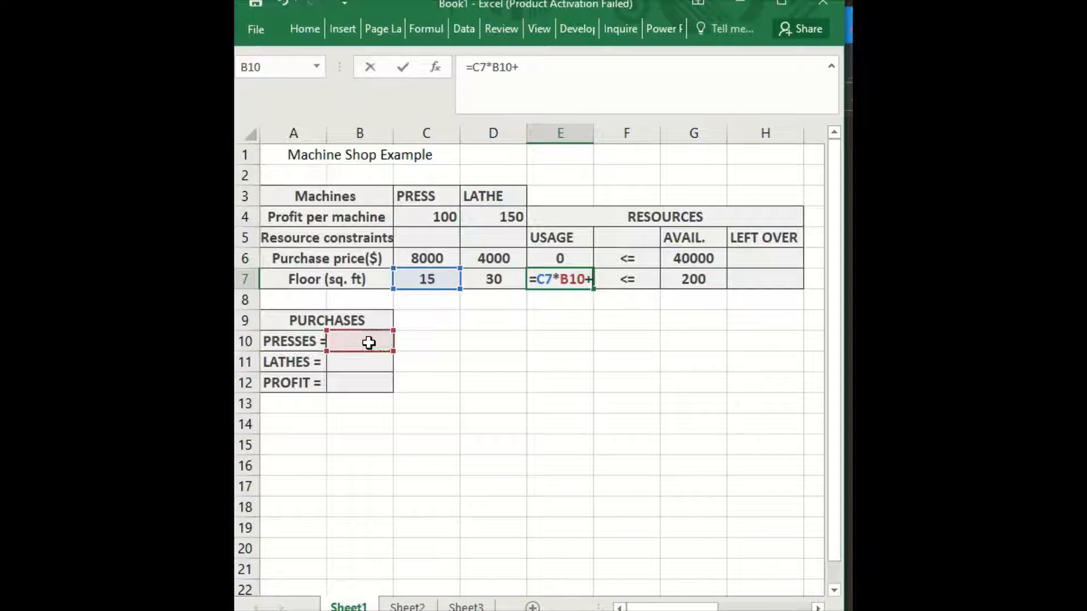
pyautogui.click(484, 277)
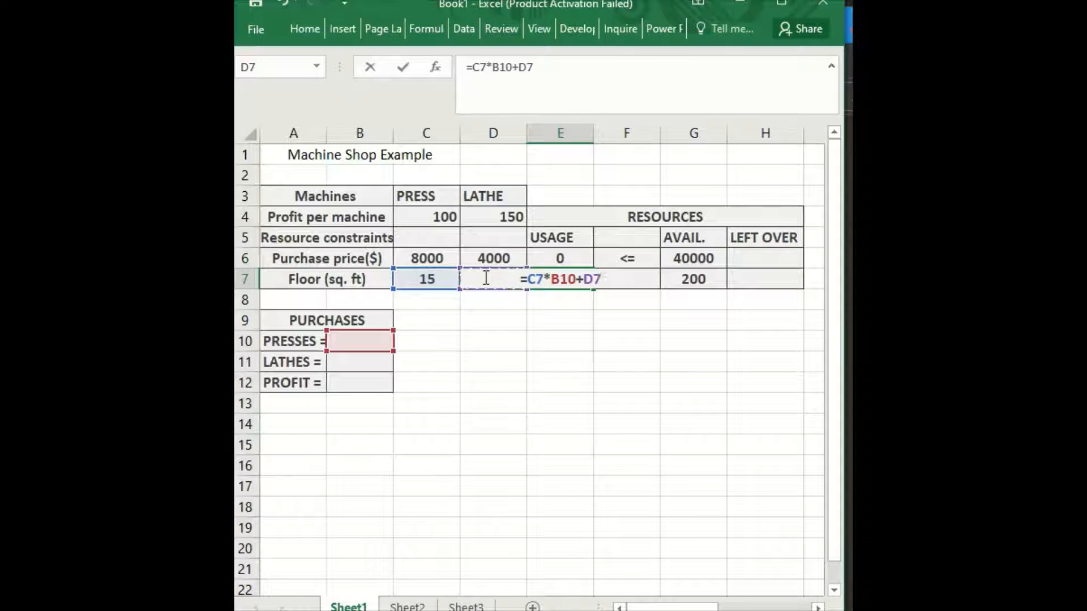
pyautogui.write('*')
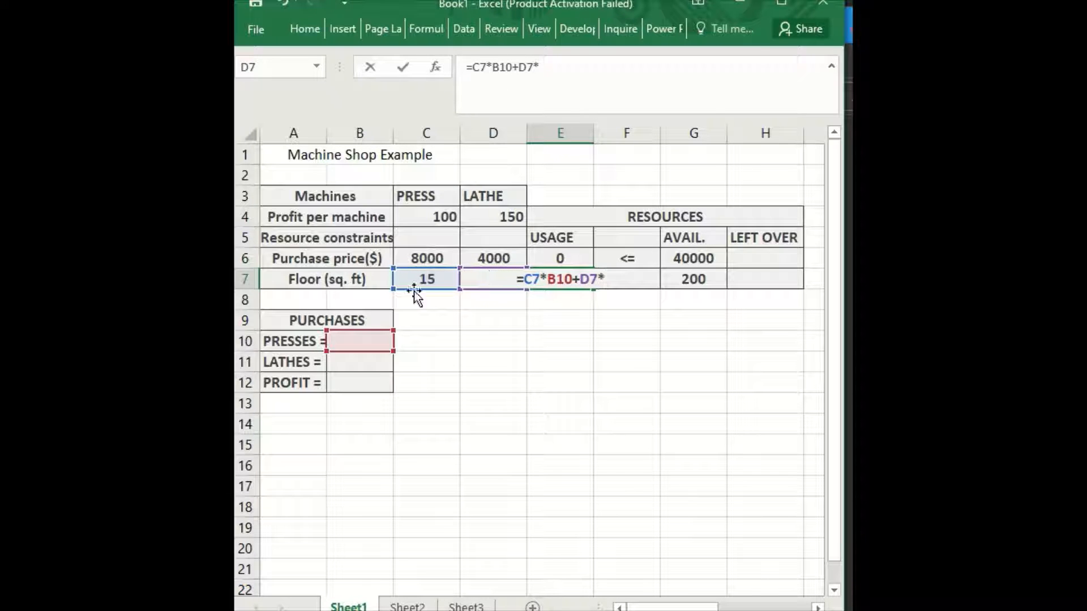
pyautogui.click(368, 362)
pyautogui.press('Return')
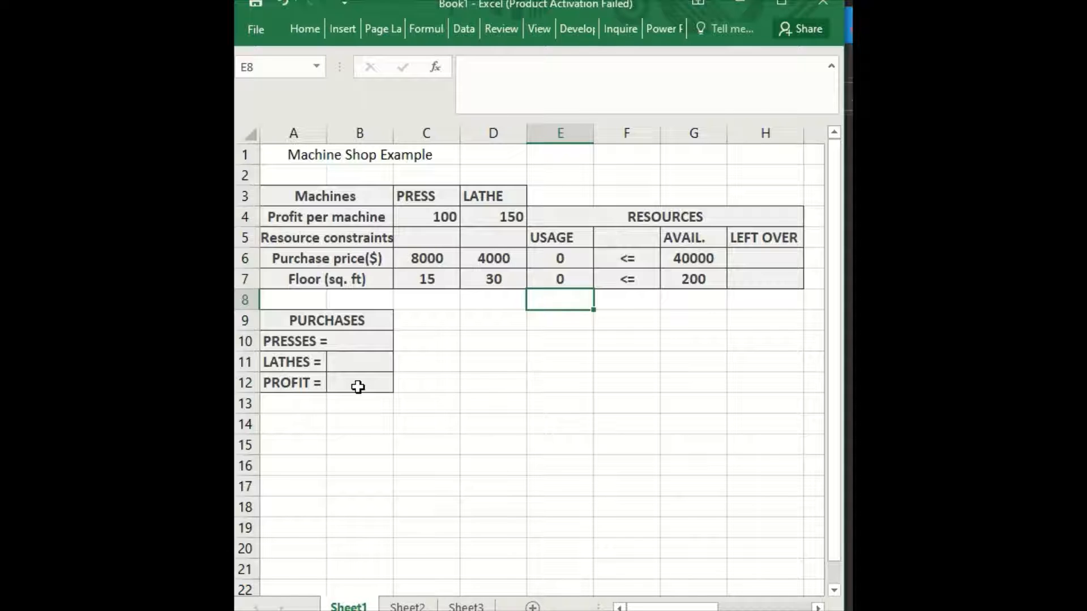
# Enter =C4*B10+D4*B11 in the PROFIT cell B12.
pyautogui.click(358, 388)
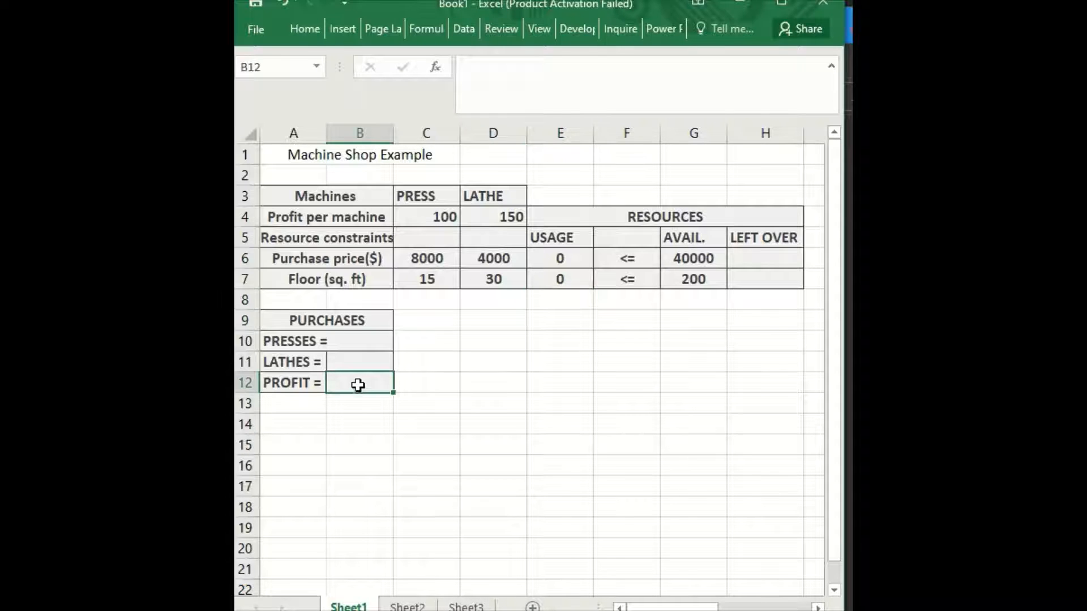
pyautogui.doubleClick(360, 385)
pyautogui.write('=')
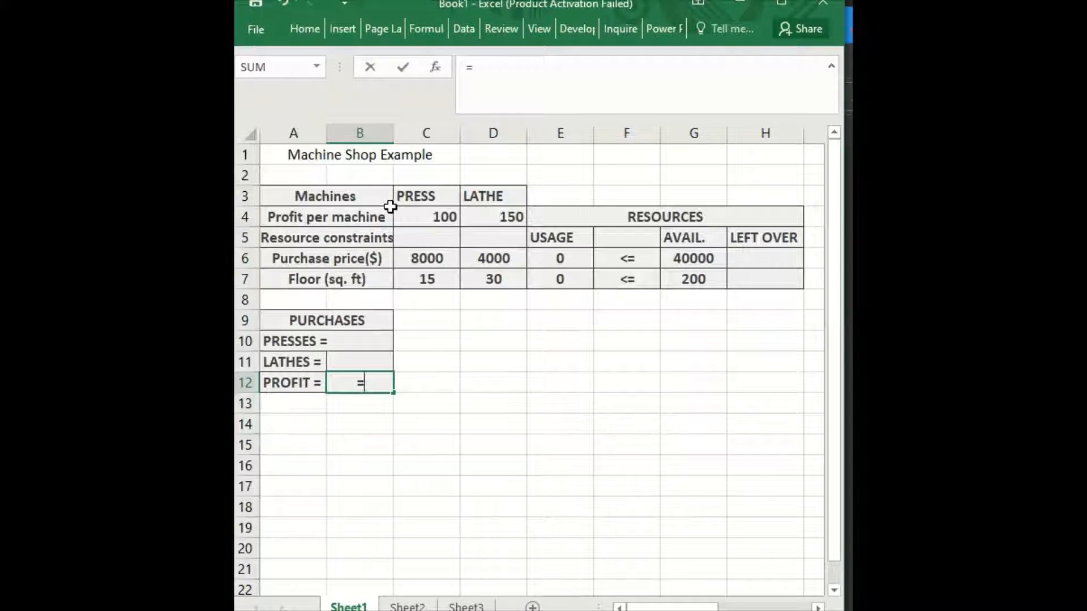
pyautogui.click(420, 216)
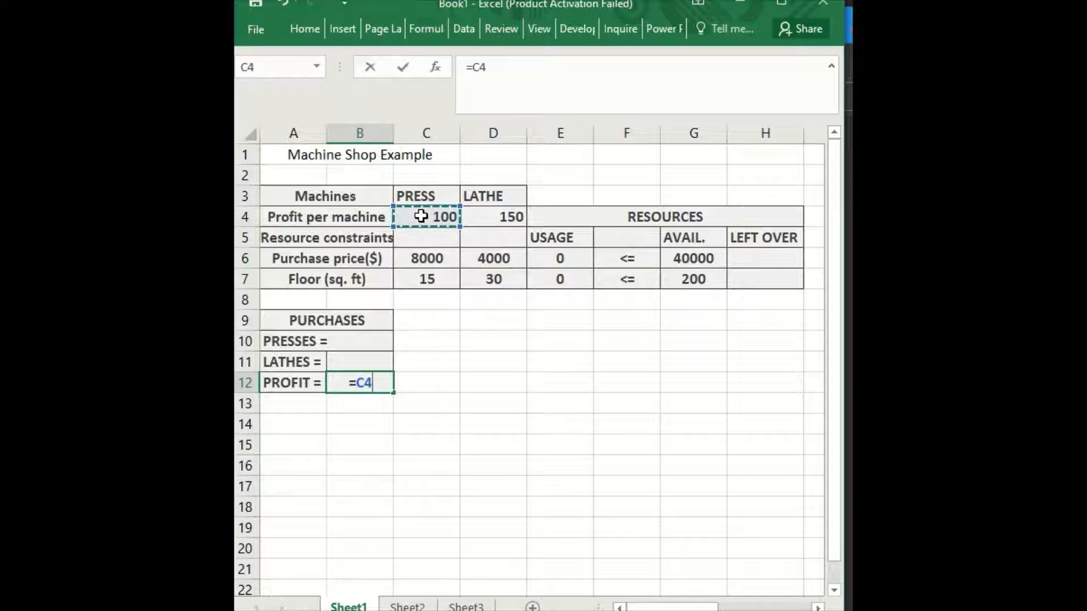
pyautogui.write('*')
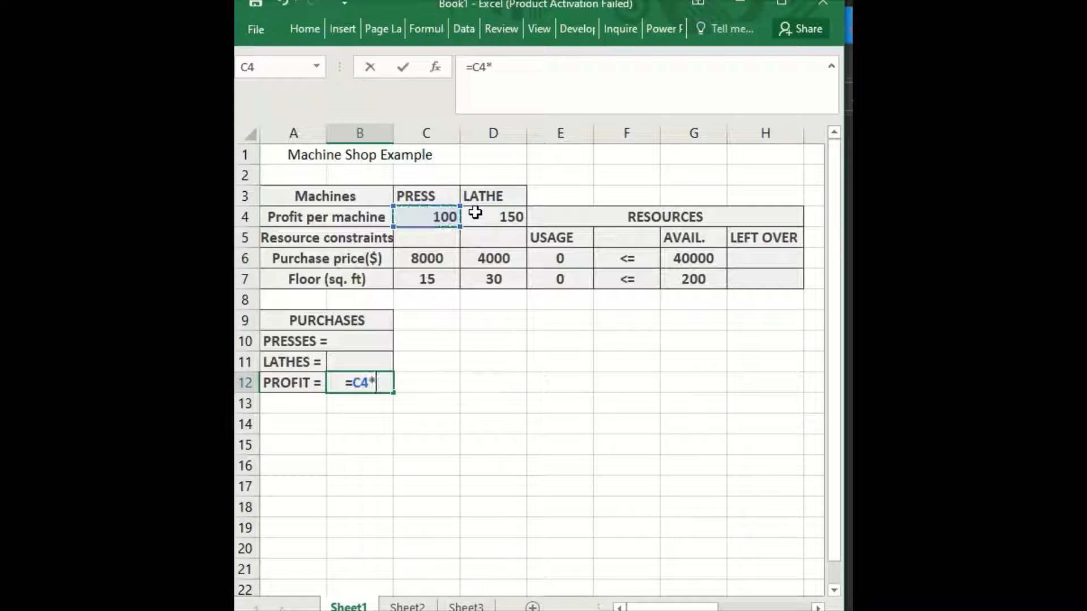
pyautogui.click(357, 347)
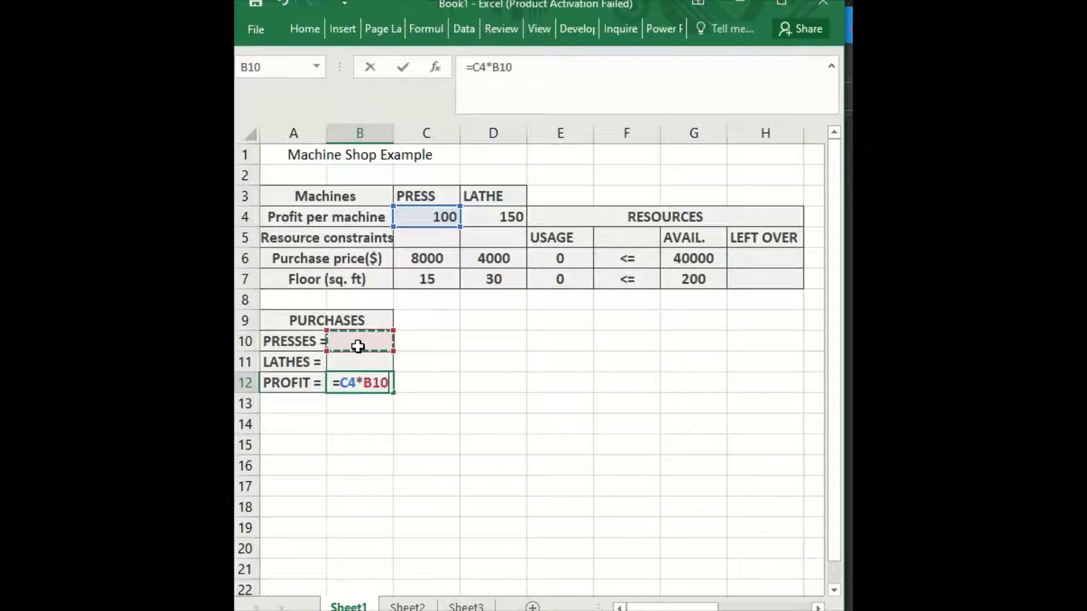
pyautogui.write('+')
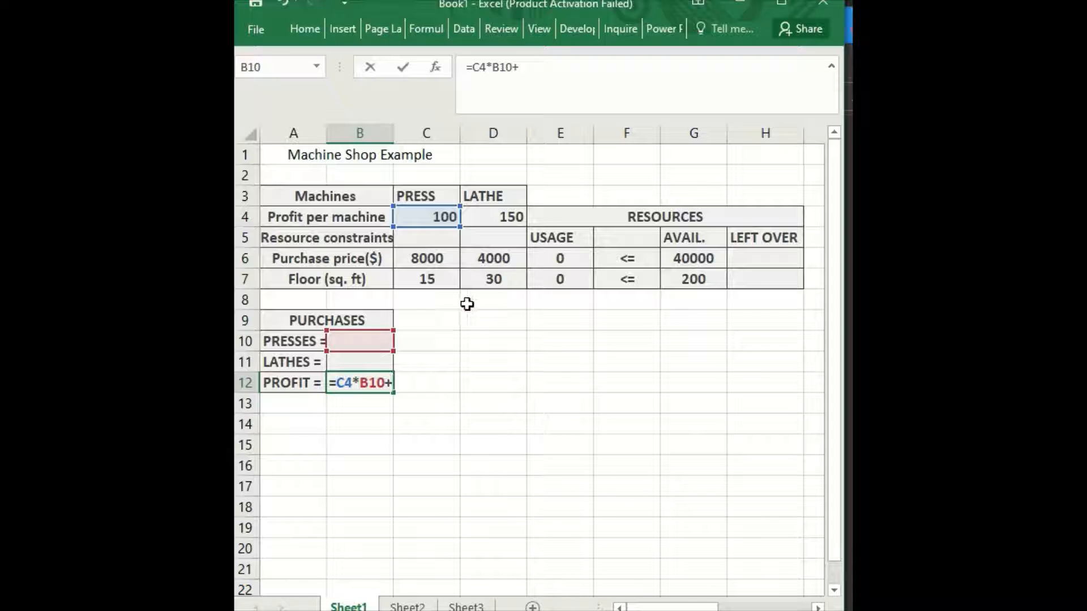
pyautogui.click(493, 218)
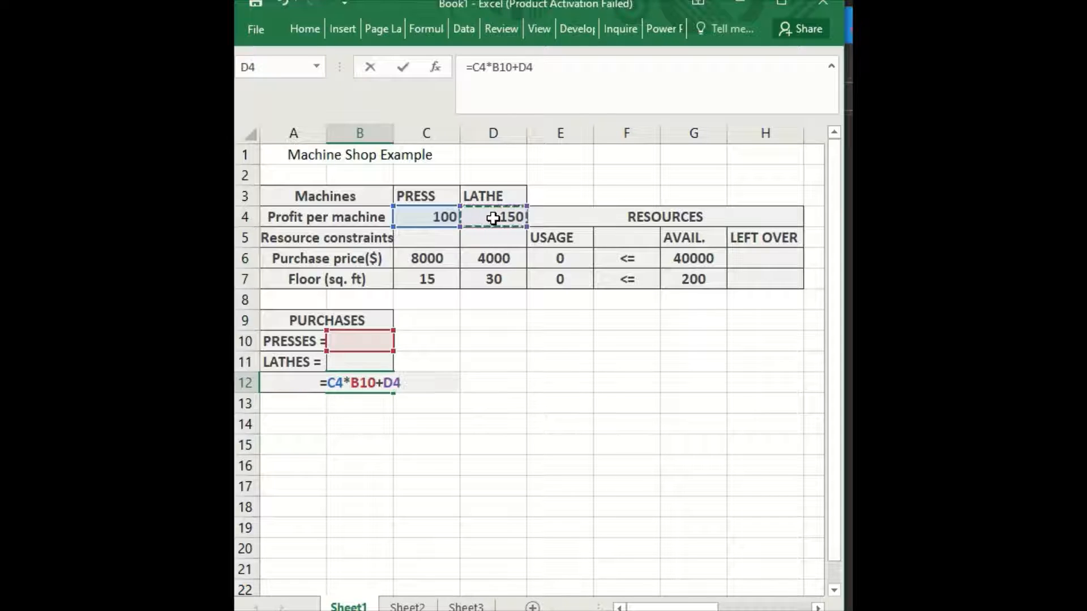
pyautogui.write('*')
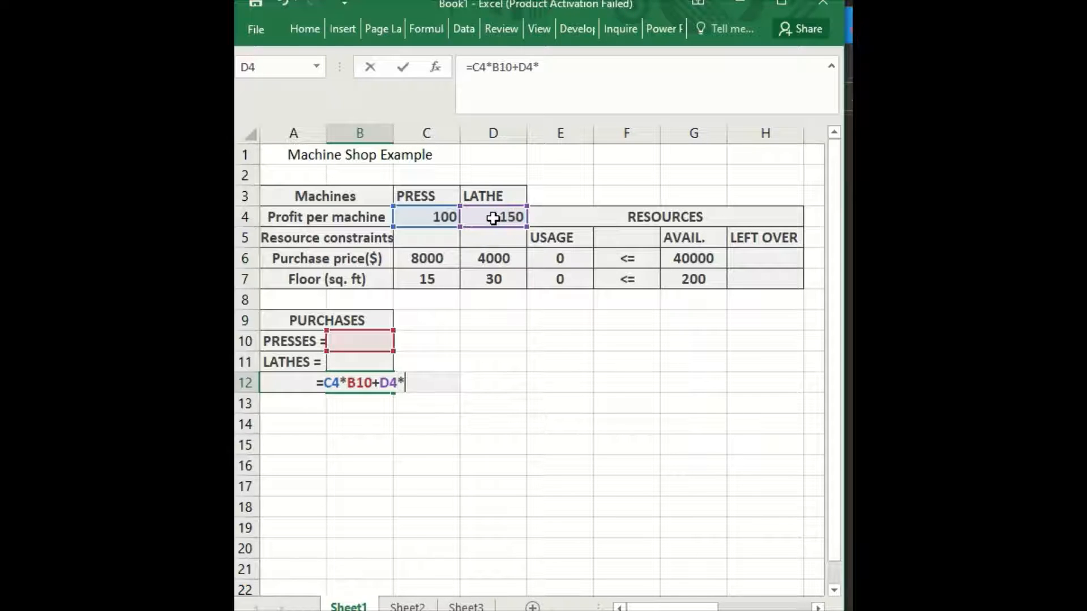
pyautogui.click(367, 362)
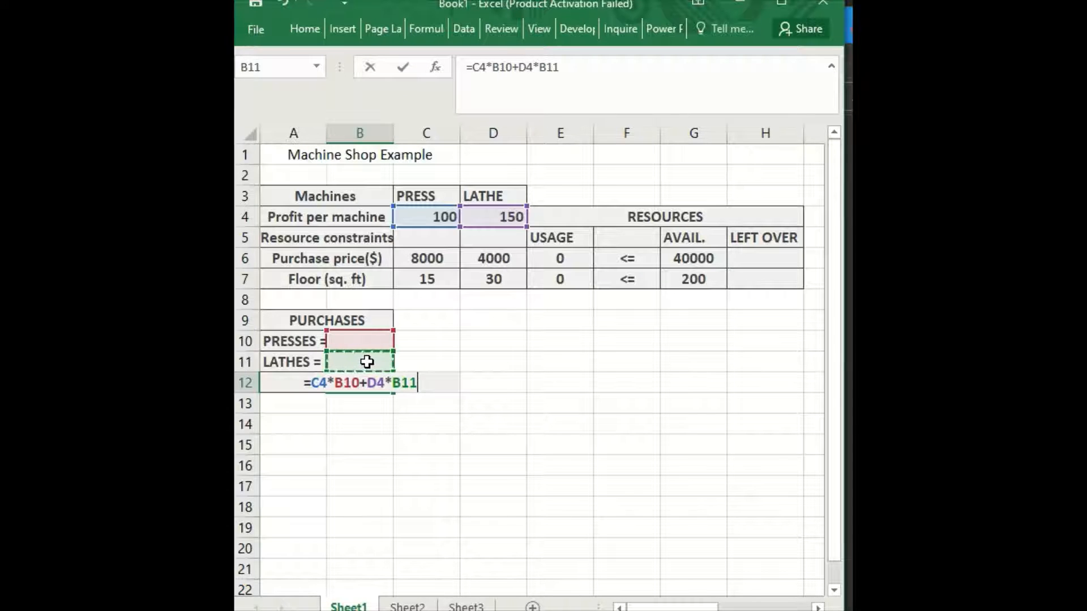
pyautogui.press('Return')
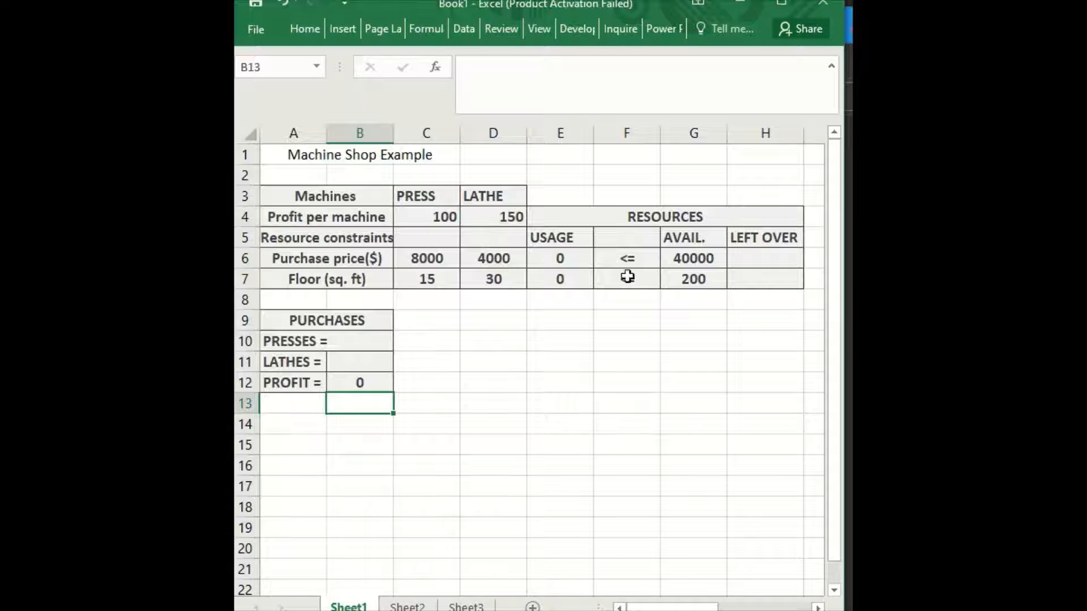
pyautogui.click(764, 259)
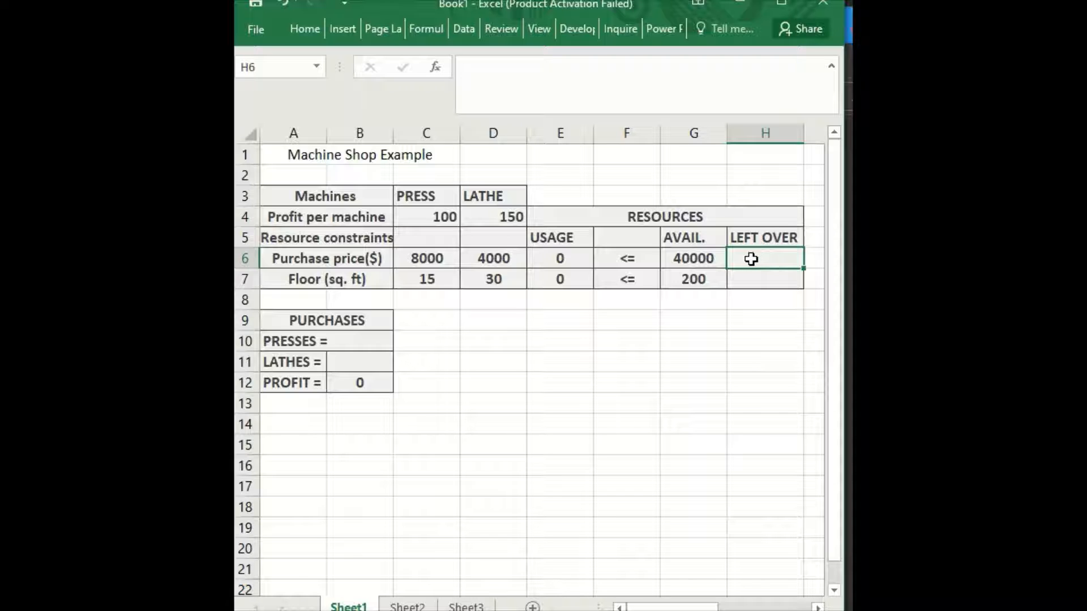
# Enter =G6-E6 in H6 so the purchase-price left over shows 40000.
pyautogui.click(700, 261)
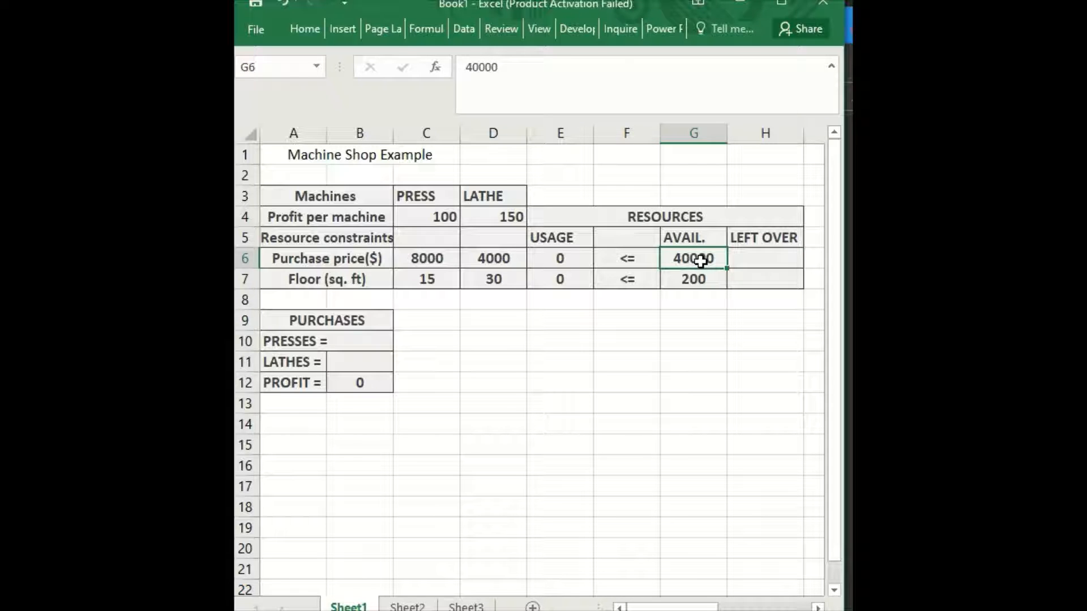
pyautogui.click(744, 260)
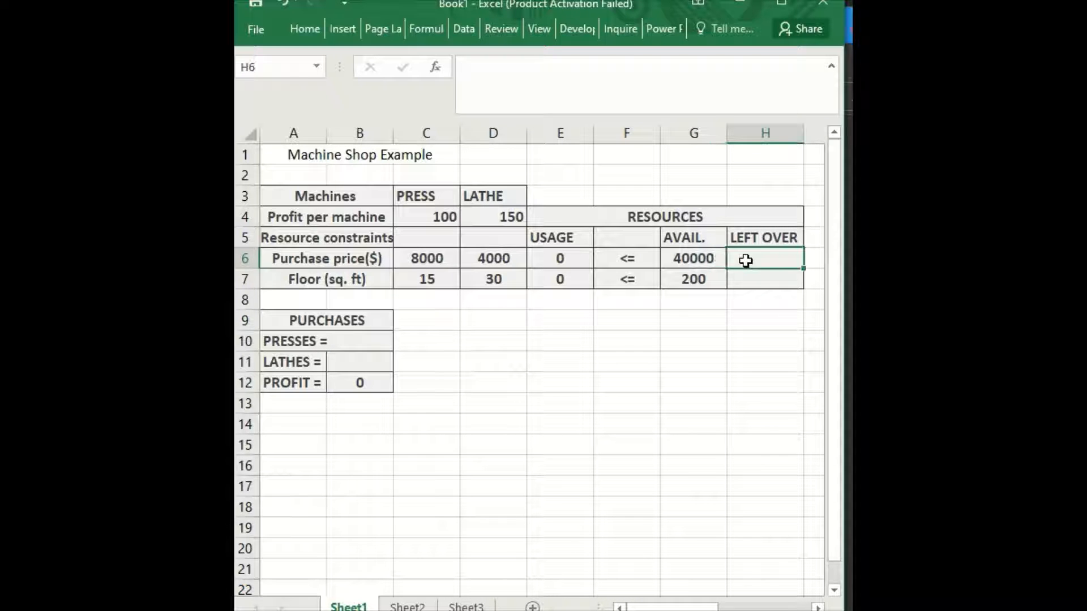
pyautogui.write('=')
pyautogui.click(694, 261)
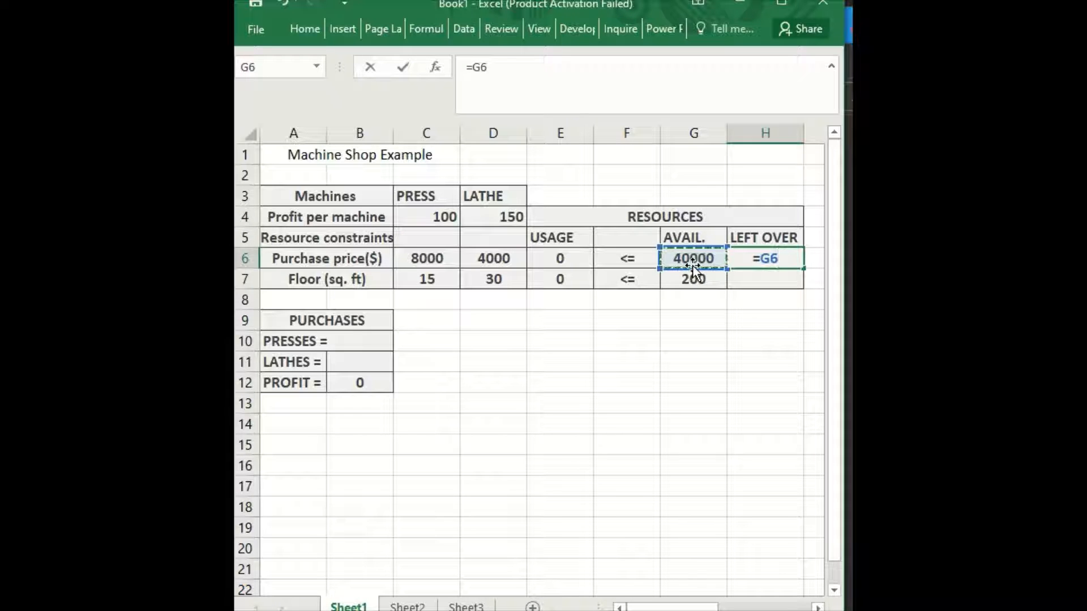
pyautogui.write('-')
pyautogui.click(560, 259)
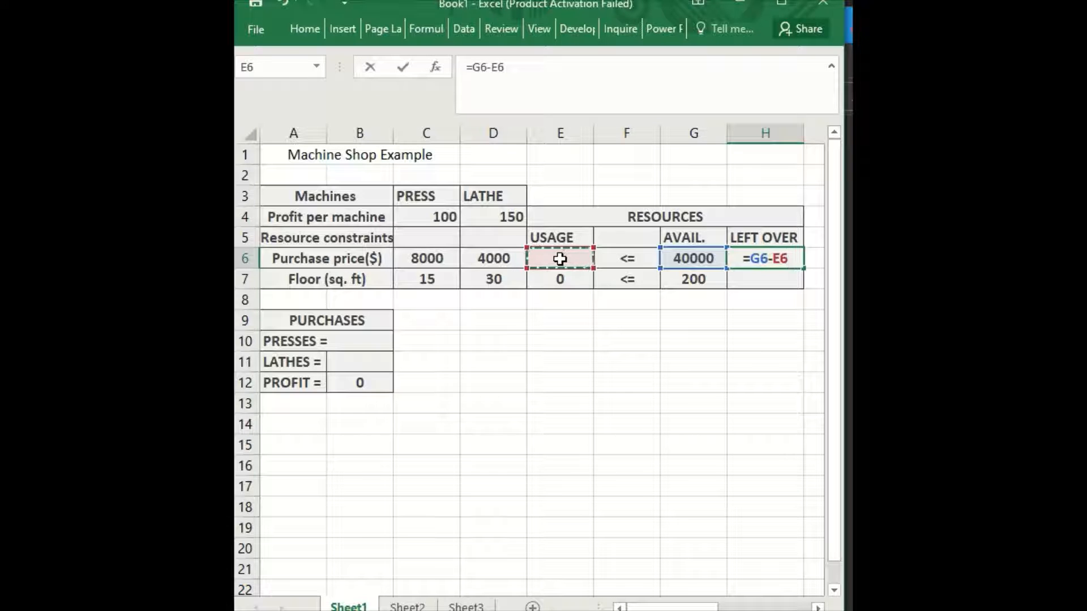
pyautogui.press('Return')
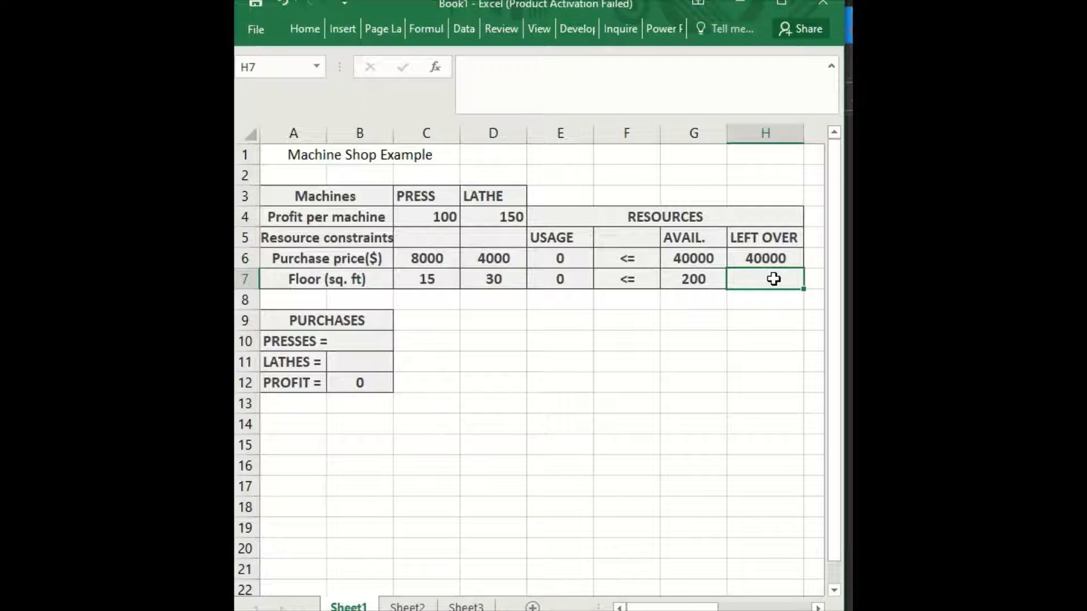
# Enter =G7 in H7 so the floor-space left over shows 200.
pyautogui.write('=')
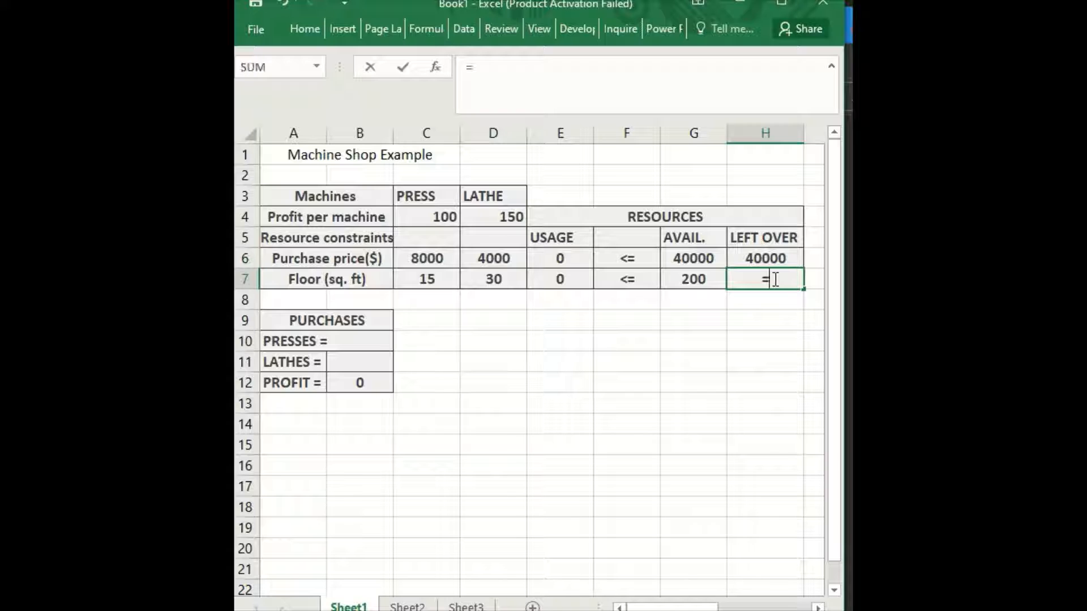
pyautogui.click(681, 282)
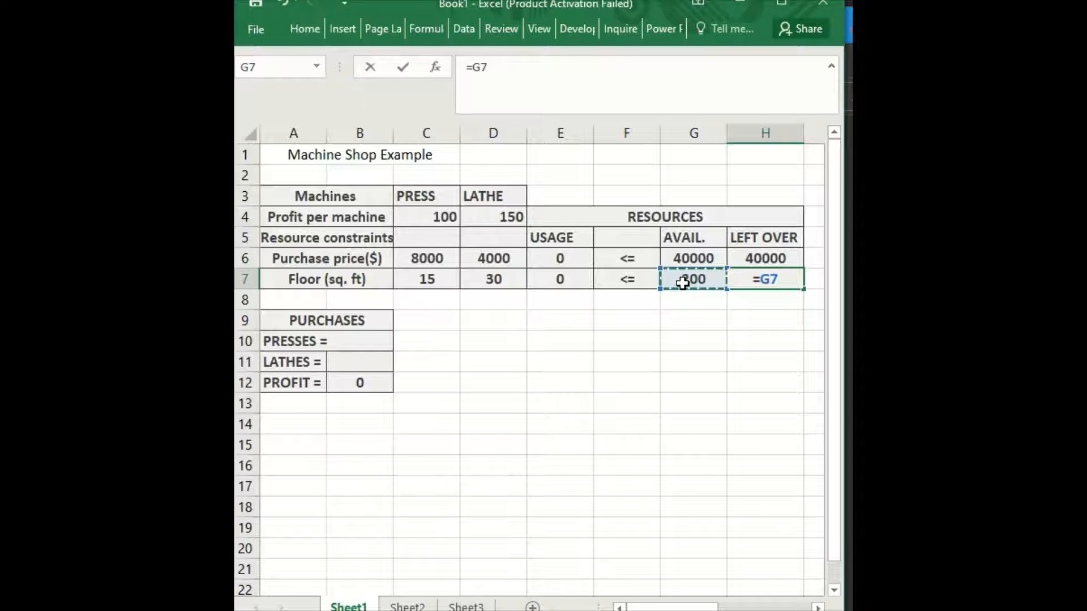
pyautogui.press('Return')
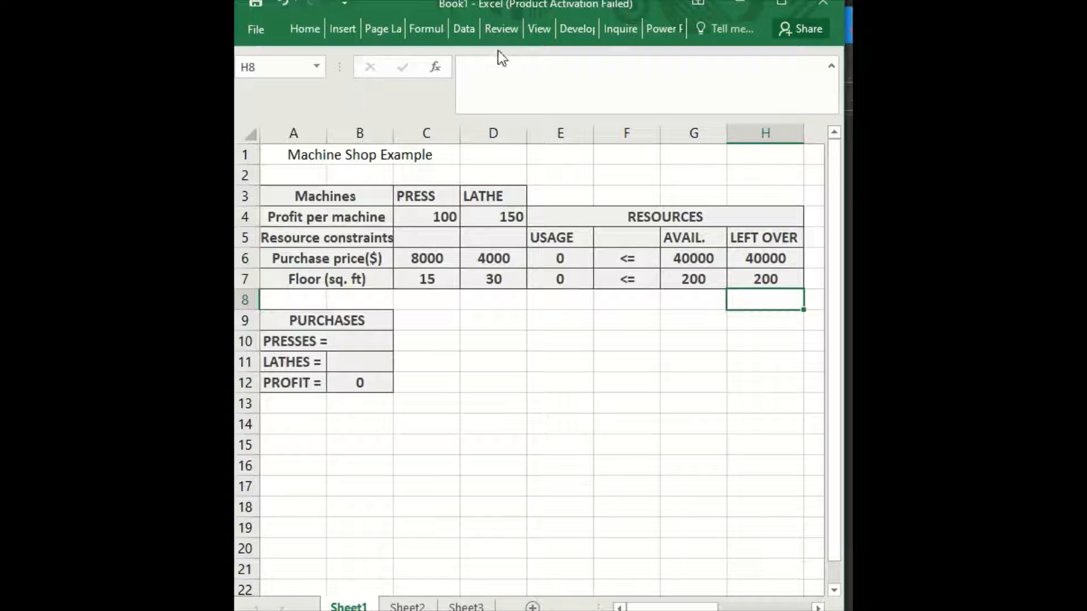
pyautogui.click(464, 28)
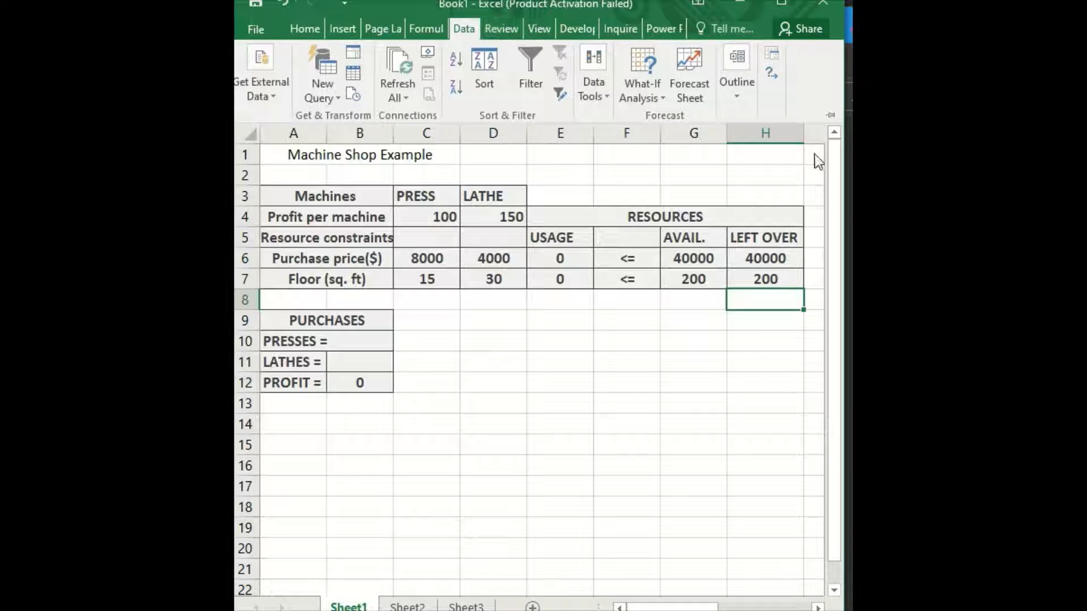
# In Solver, maximise B12 by changing B10:B11 with integer and E6:E7<=G6:G7 constraints, then solve.
pyautogui.click(776, 69)
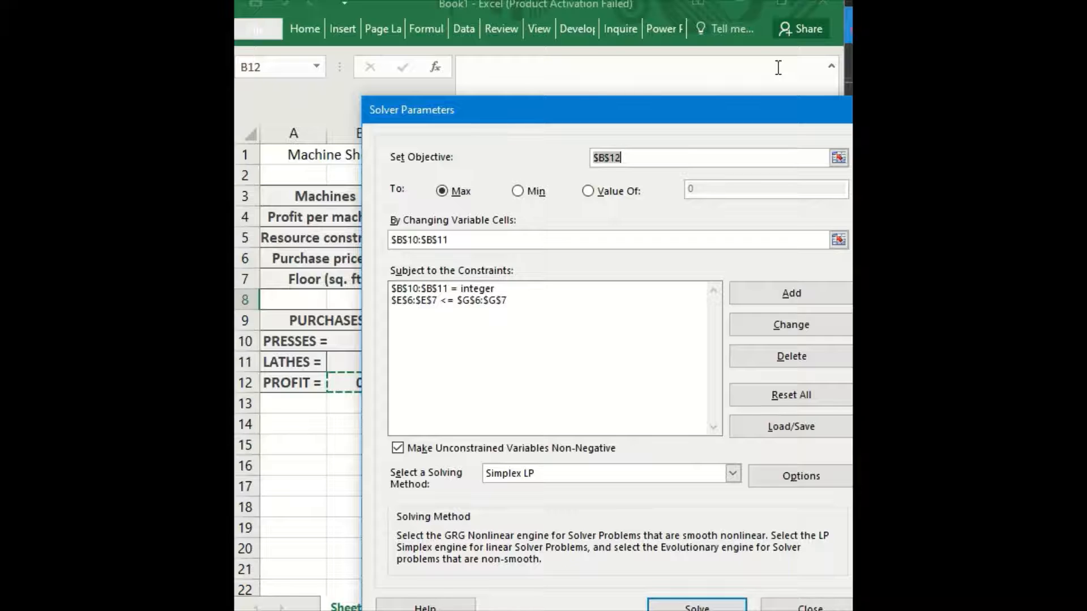
pyautogui.click(621, 160)
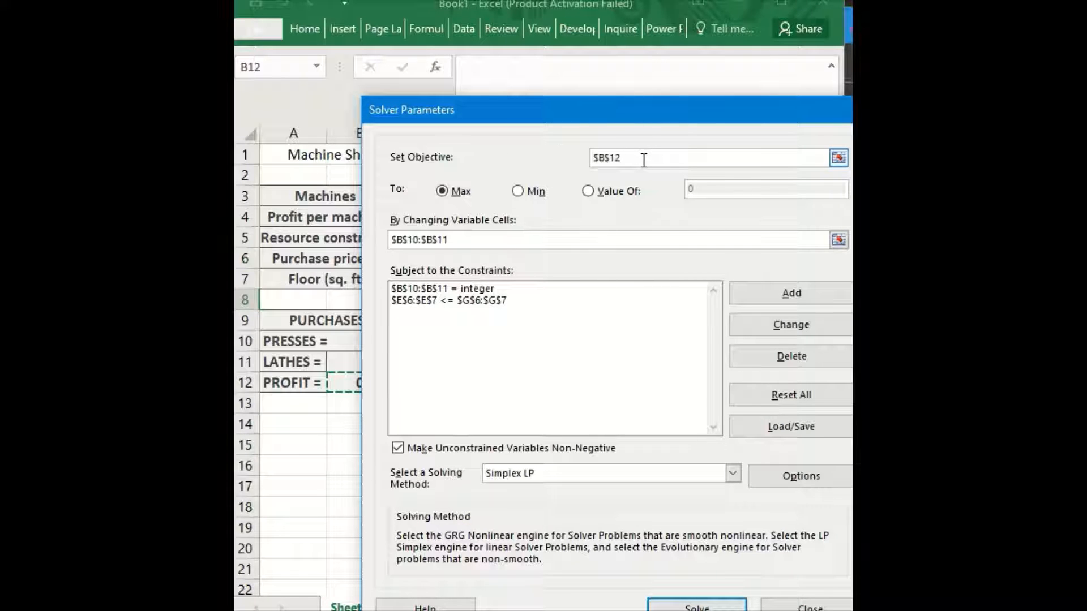
pyautogui.click(343, 383)
pyautogui.press('BackSpace')
pyautogui.press('BackSpace')
pyautogui.press('BackSpace')
pyautogui.press('BackSpace')
pyautogui.click(443, 192)
pyautogui.click(461, 238)
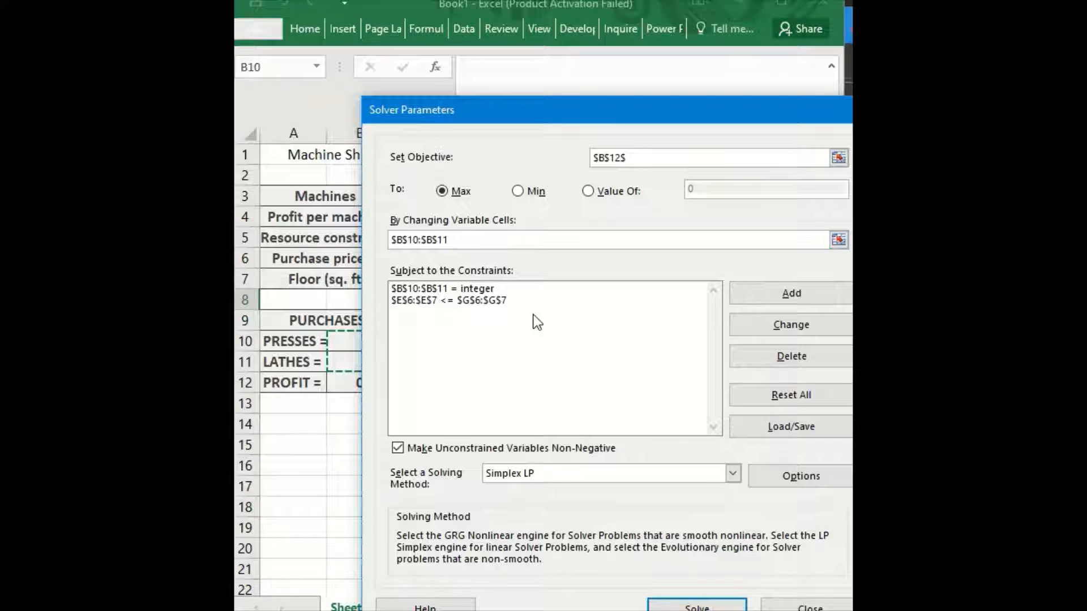
pyautogui.click(581, 340)
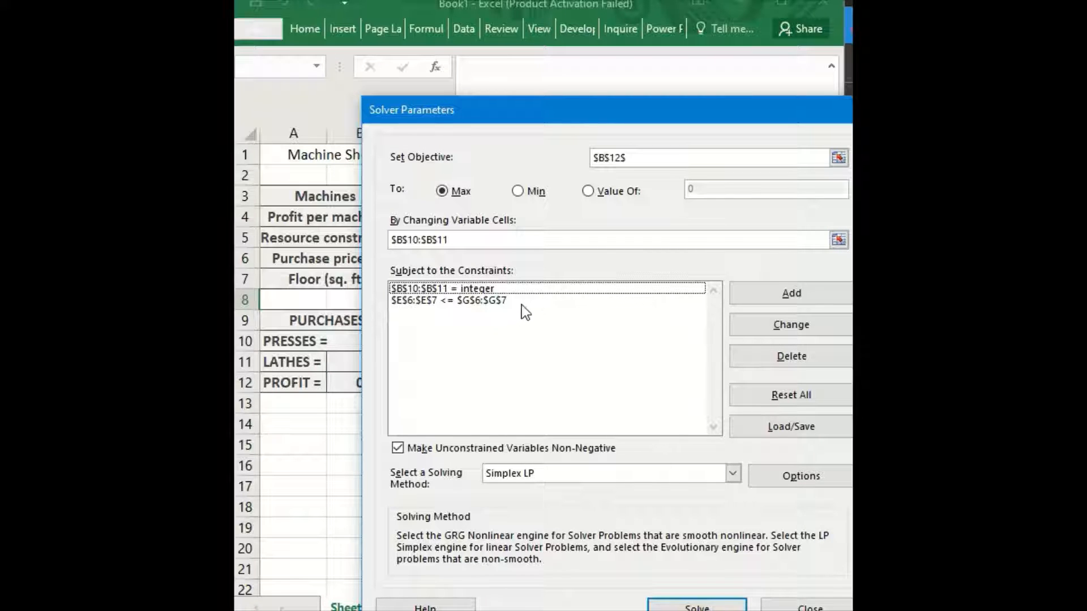
pyautogui.click(504, 300)
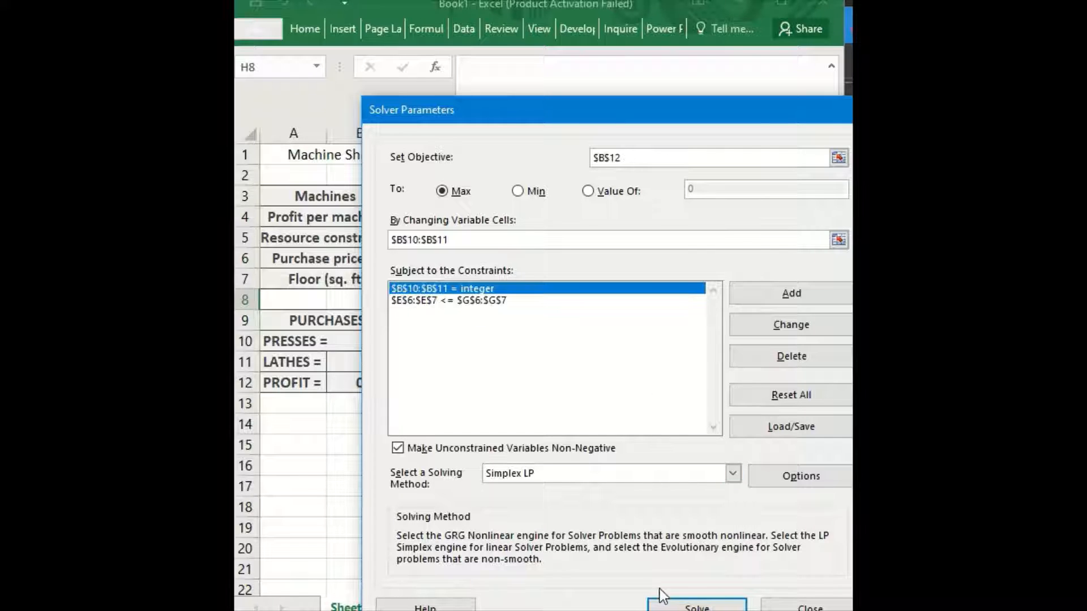
pyautogui.click(688, 605)
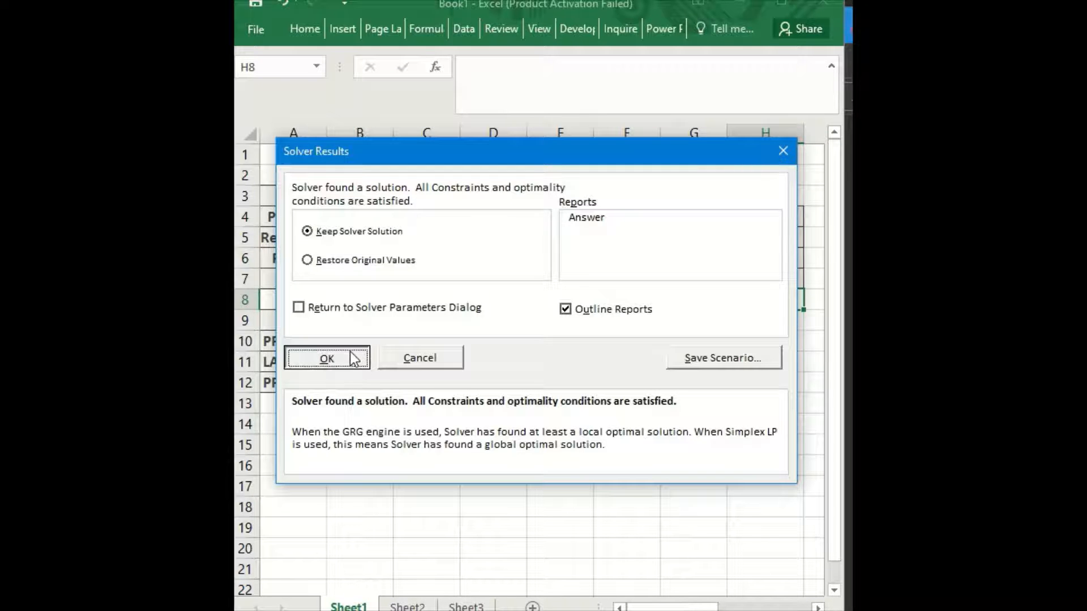
pyautogui.click(350, 356)
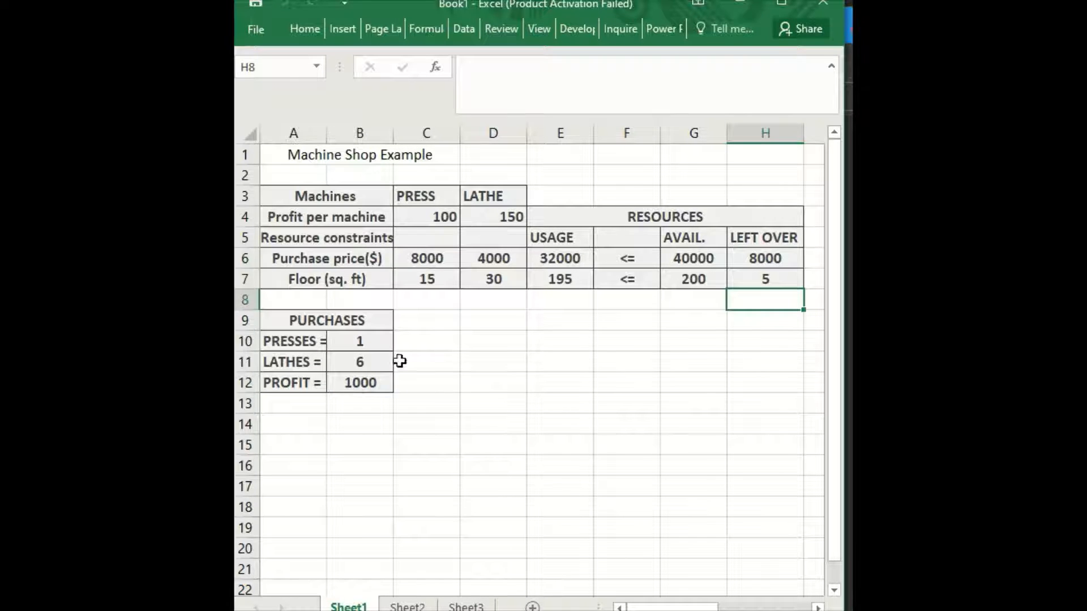
pyautogui.moveTo(804, 36)
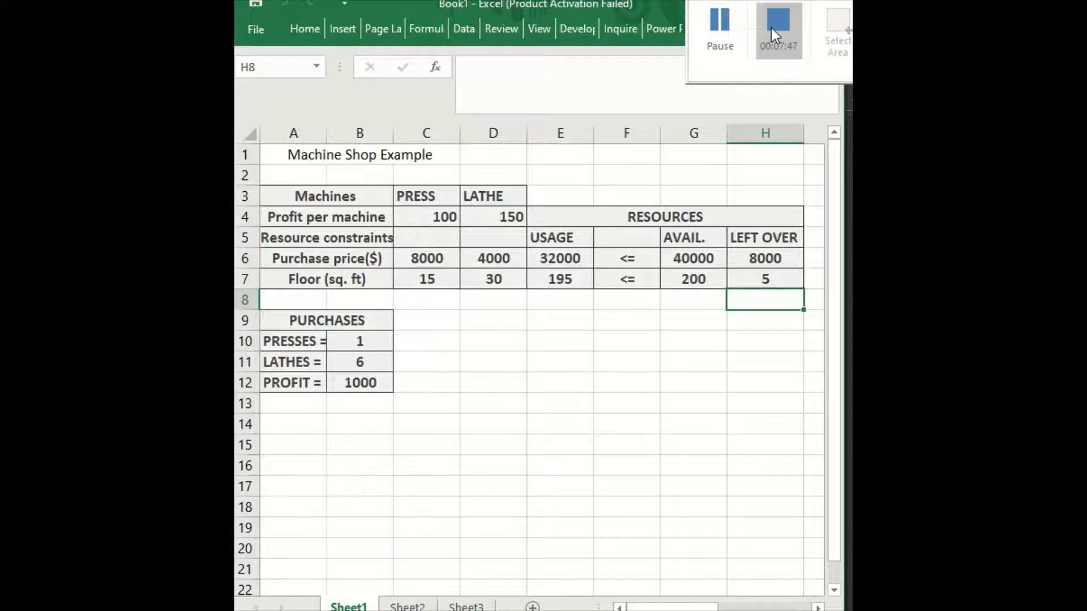
# Stop the screen recording.
pyautogui.click(777, 26)
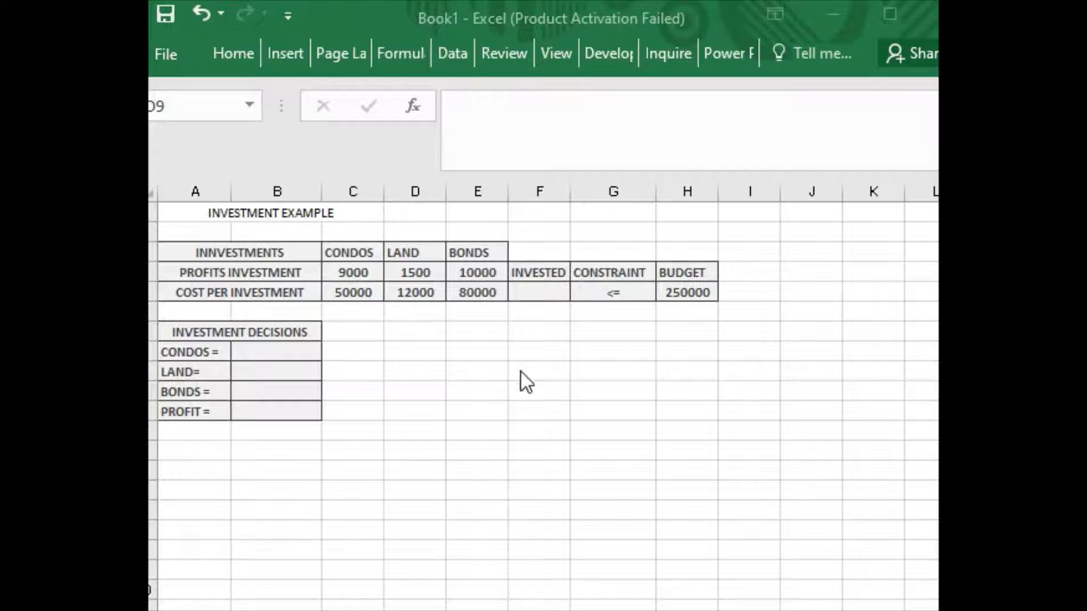
# Start the INVESTED formula in F5 with the condos cost C5 times decision B8.
pyautogui.click(552, 297)
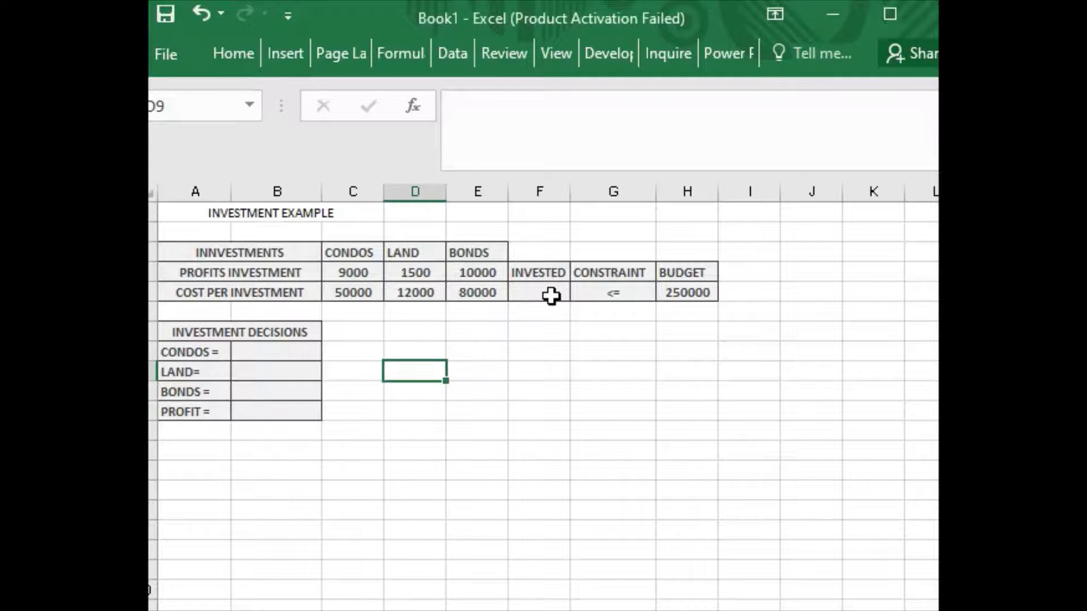
pyautogui.click(275, 417)
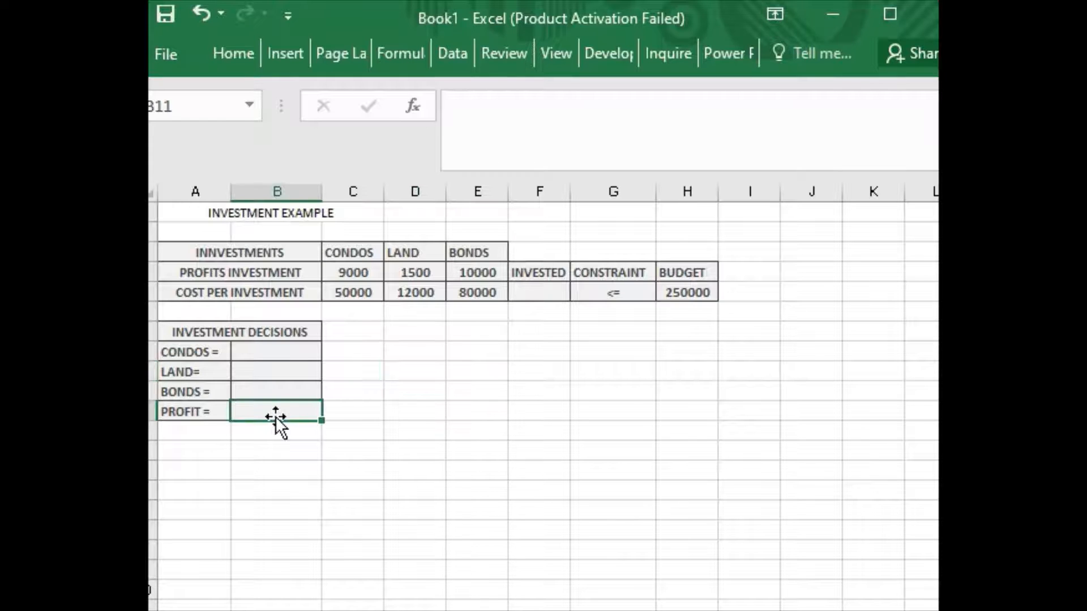
pyautogui.doubleClick(544, 294)
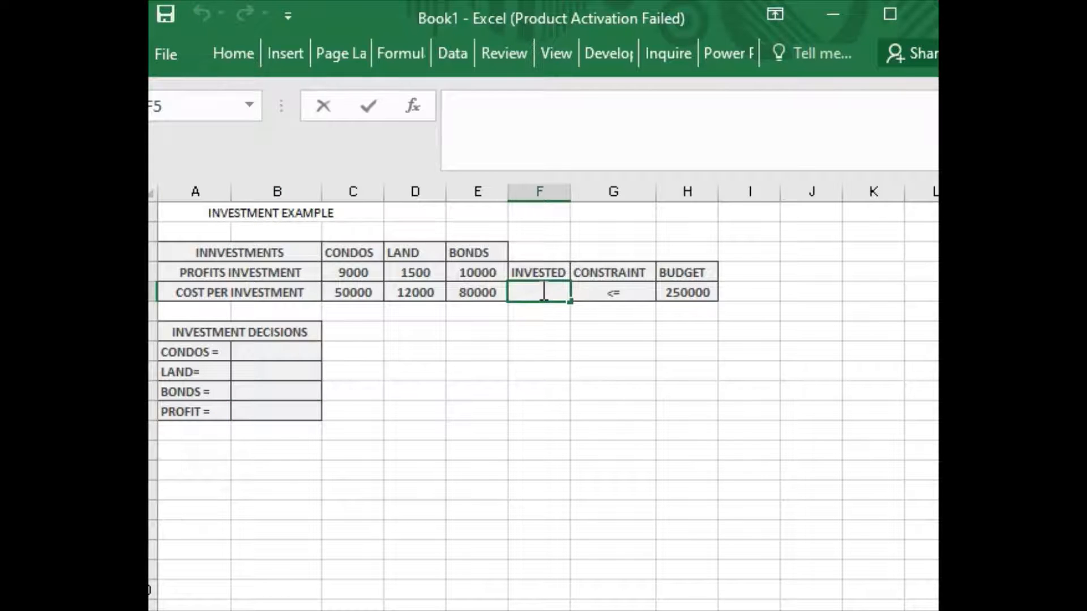
pyautogui.write('=')
pyautogui.click(362, 296)
pyautogui.write('*')
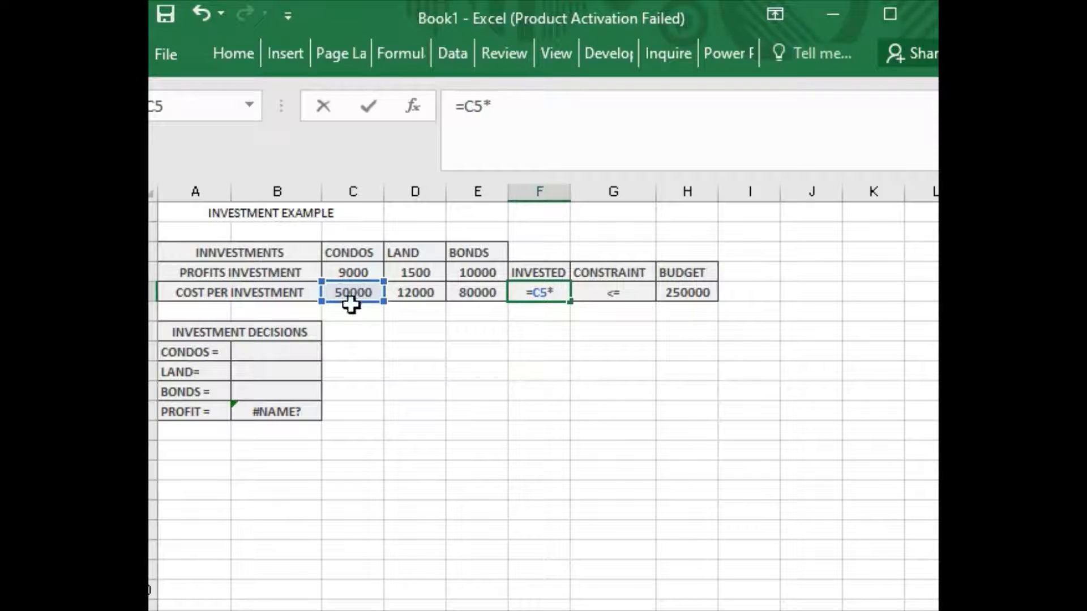
pyautogui.click(289, 354)
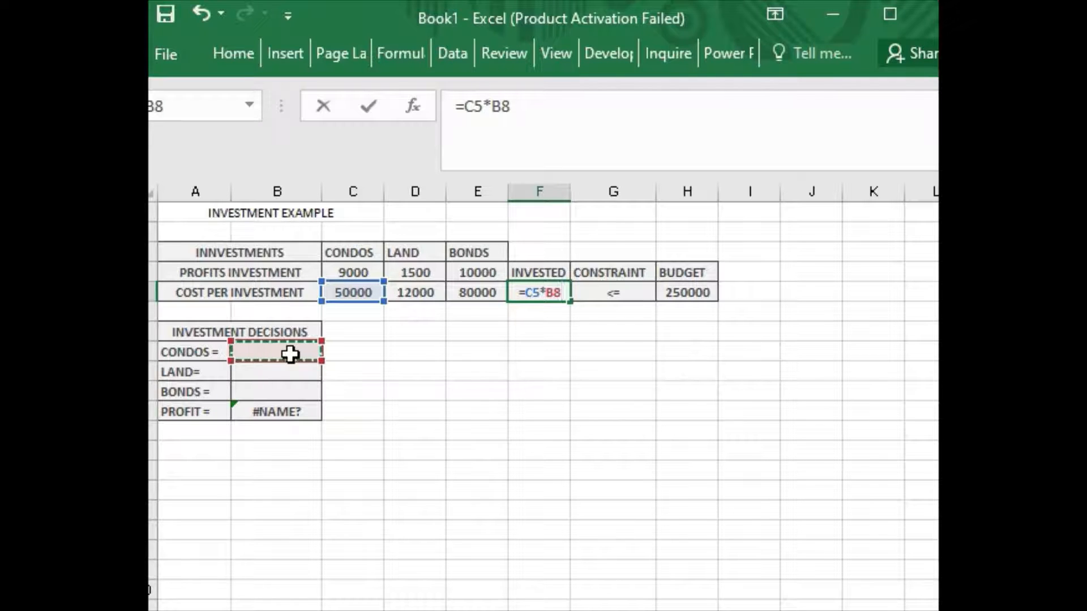
pyautogui.write('+')
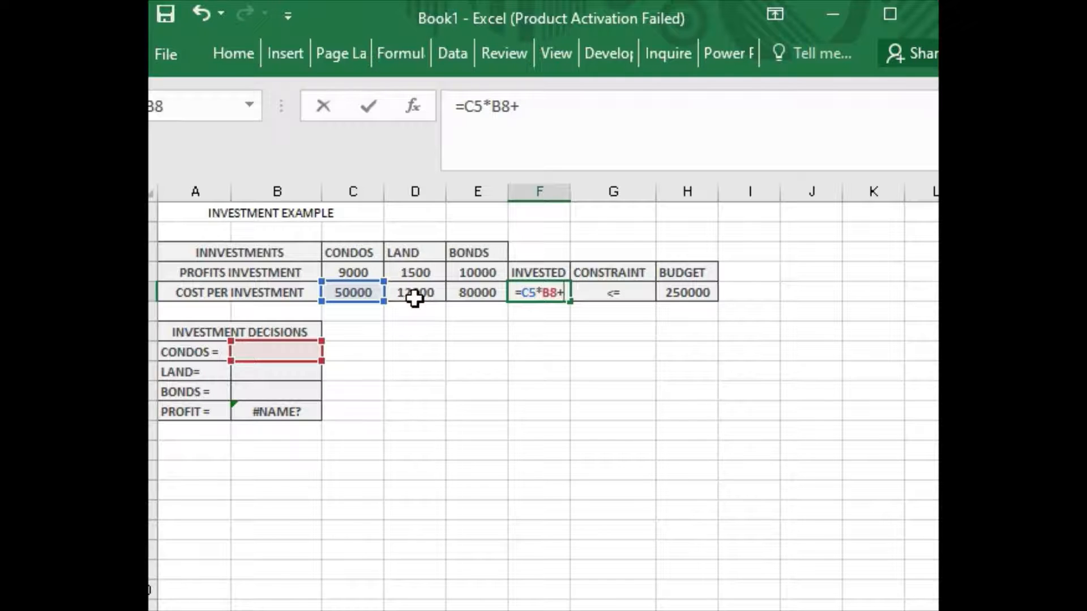
# Complete F5 as =C5*B8+D5*B9+E5*B10 by adding the land and bond terms.
pyautogui.click(415, 298)
pyautogui.write('*')
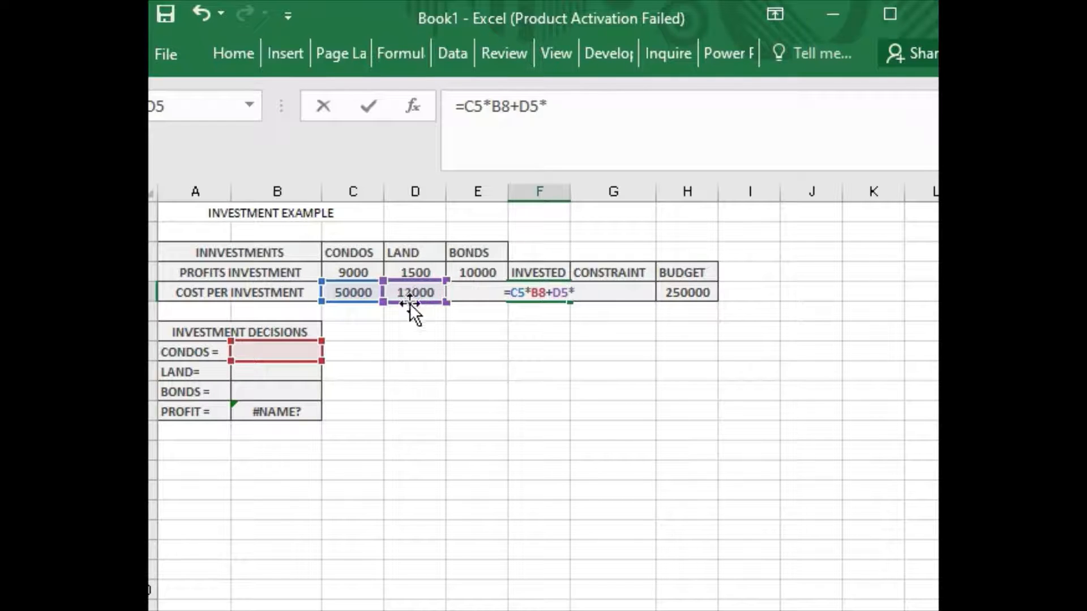
pyautogui.click(277, 376)
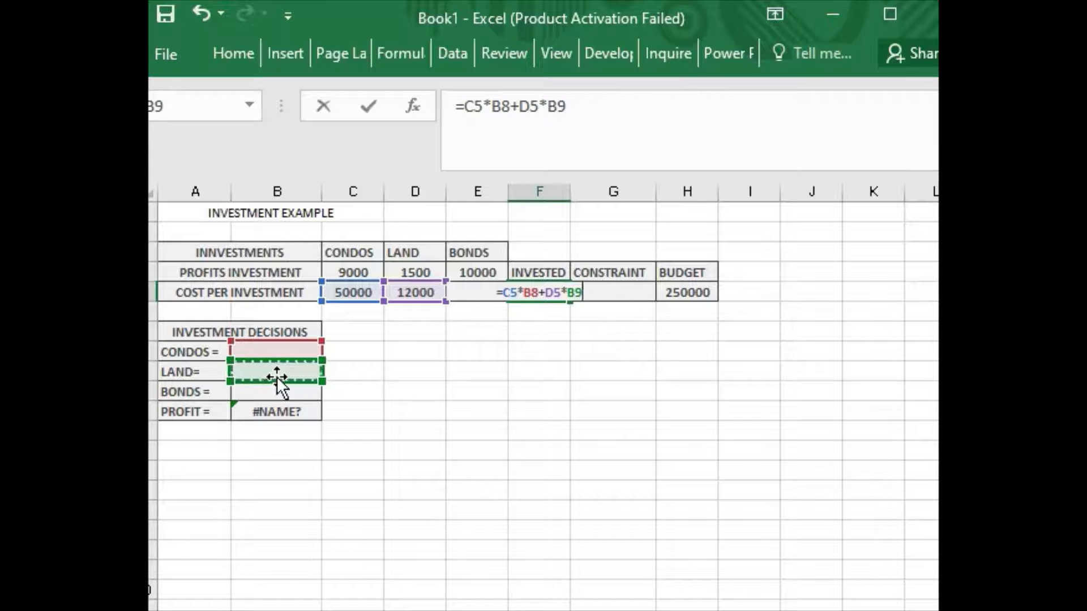
pyautogui.write('+')
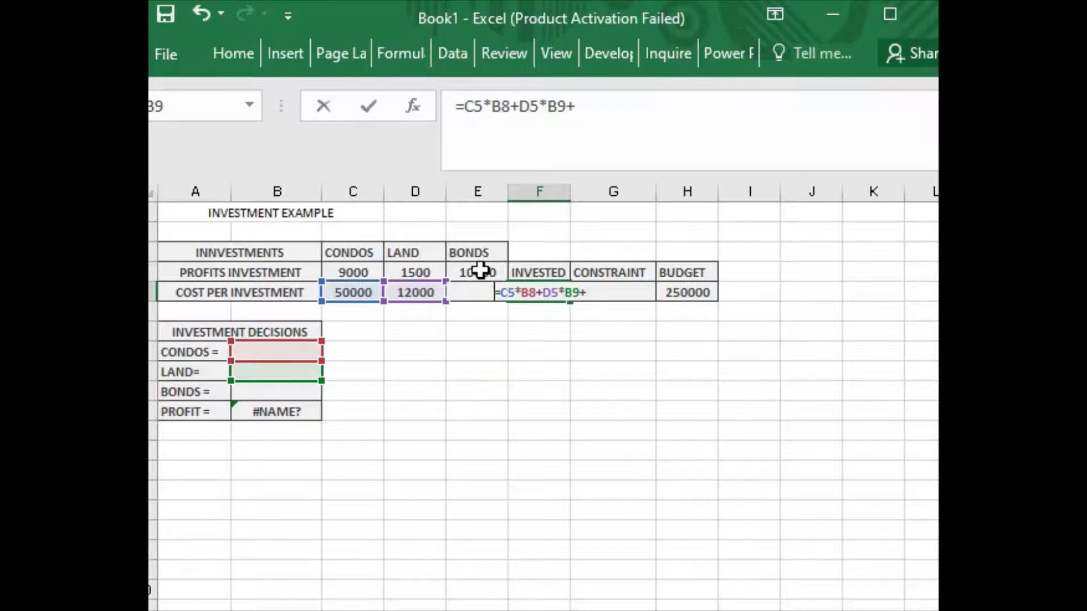
pyautogui.click(597, 116)
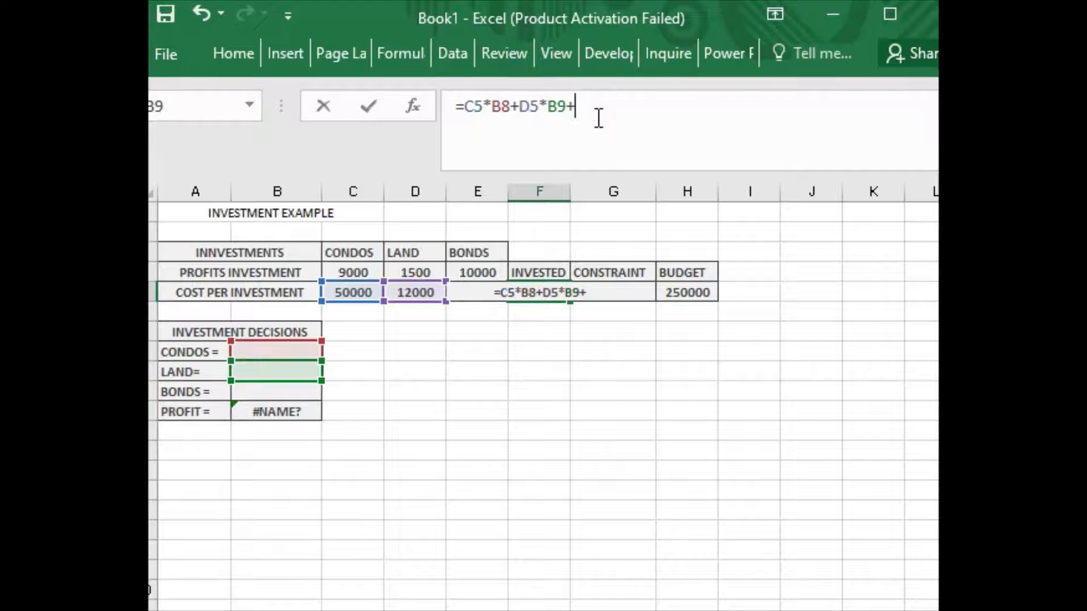
pyautogui.write('E5')
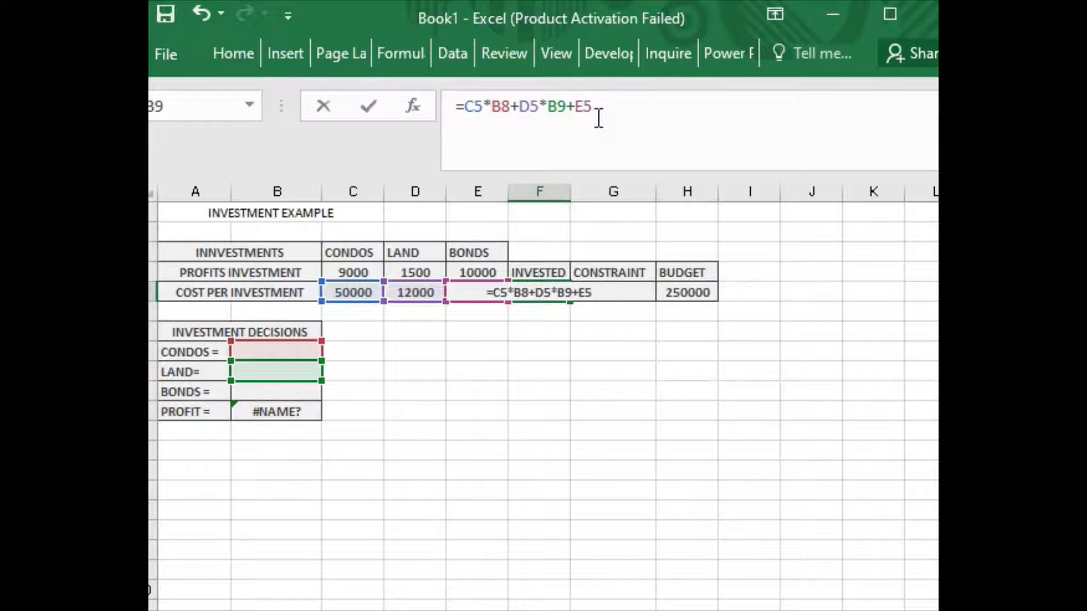
pyautogui.write('*')
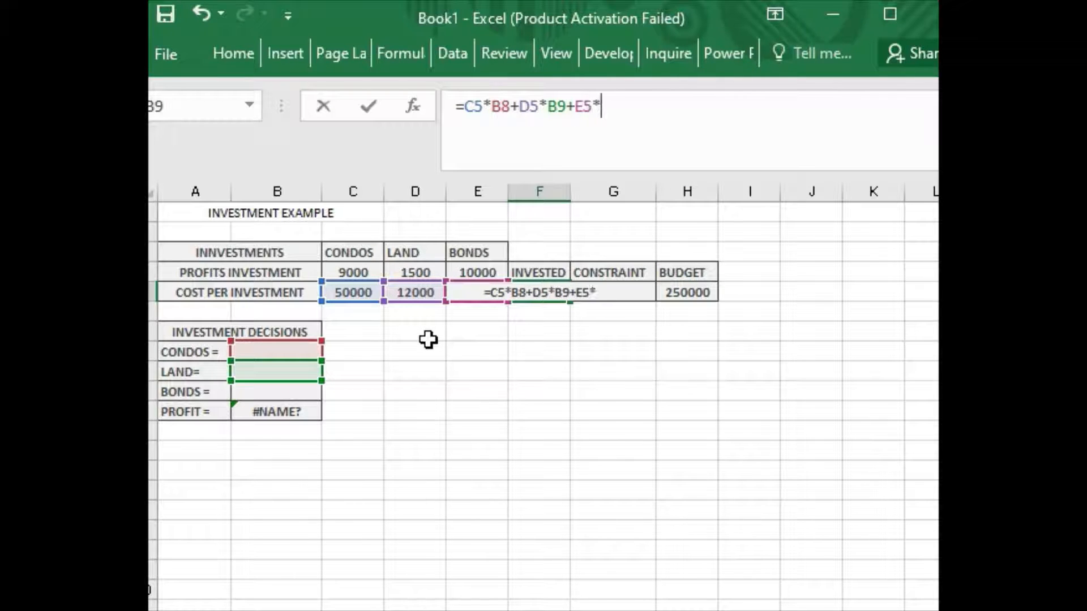
pyautogui.click(312, 392)
pyautogui.press('Return')
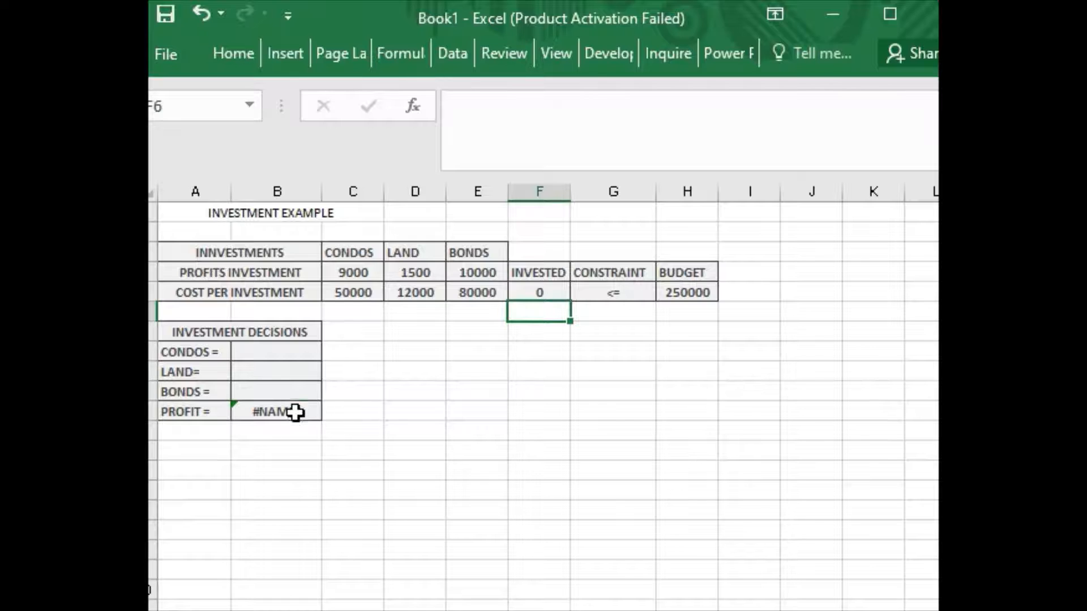
# Fix the broken PROFIT formula in B11, starting with condos profit C4 times B8.
pyautogui.click(295, 413)
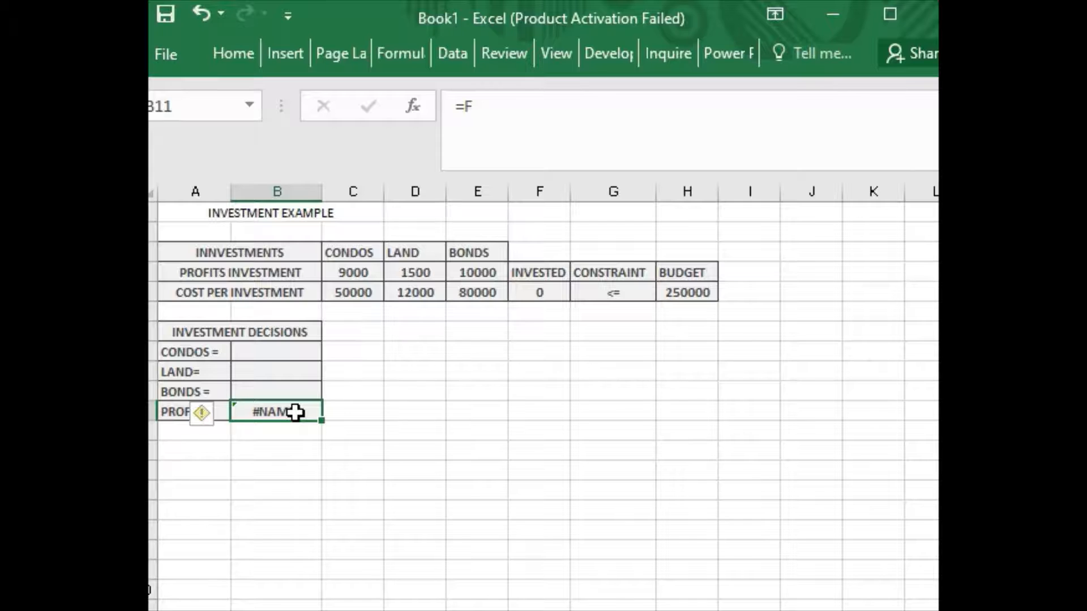
pyautogui.doubleClick(295, 413)
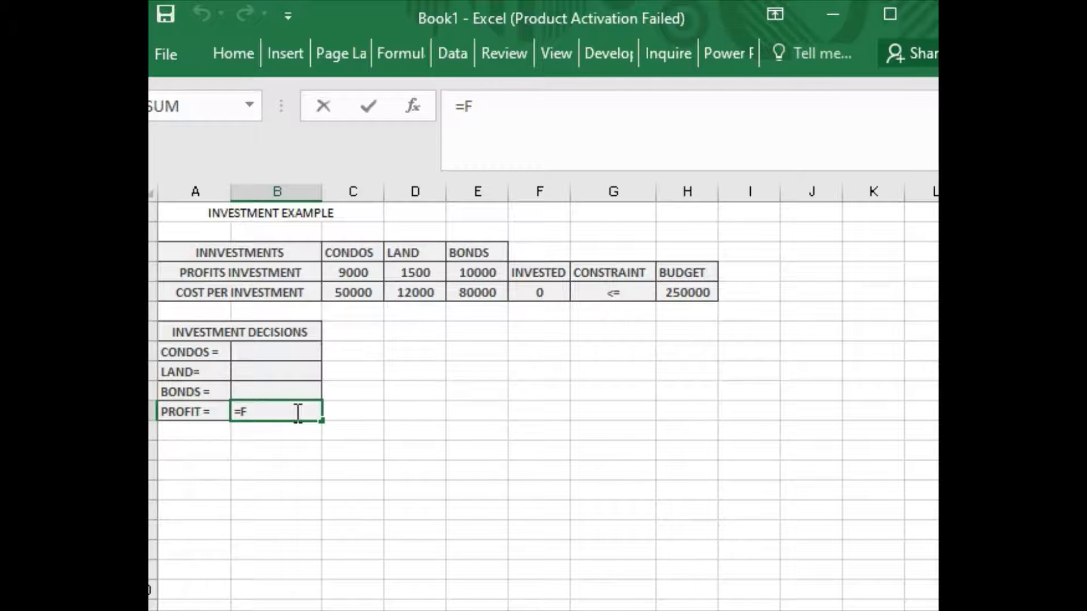
pyautogui.press('BackSpace')
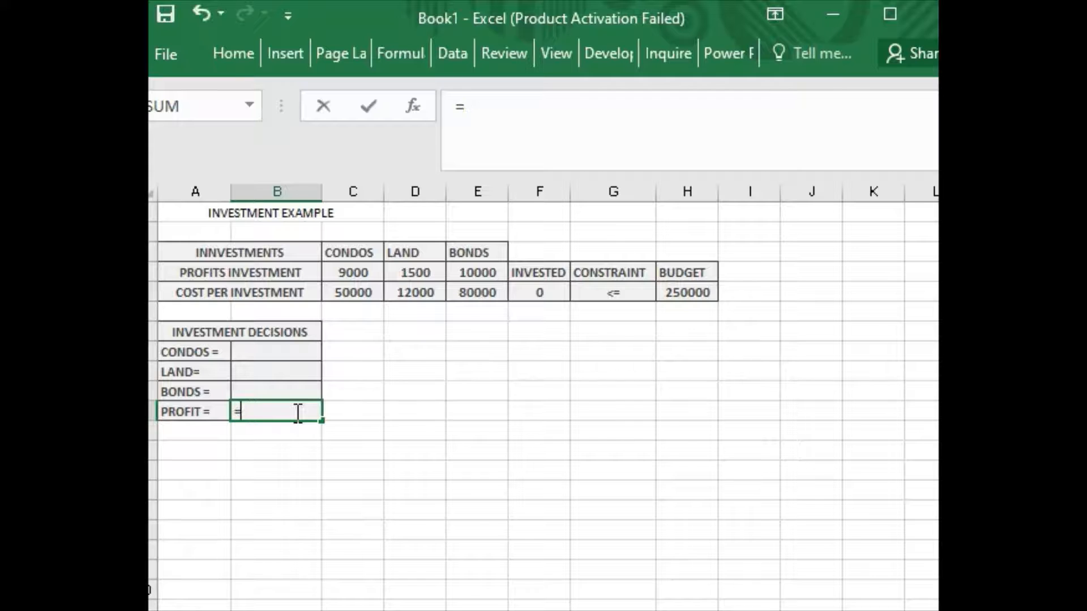
pyautogui.click(352, 273)
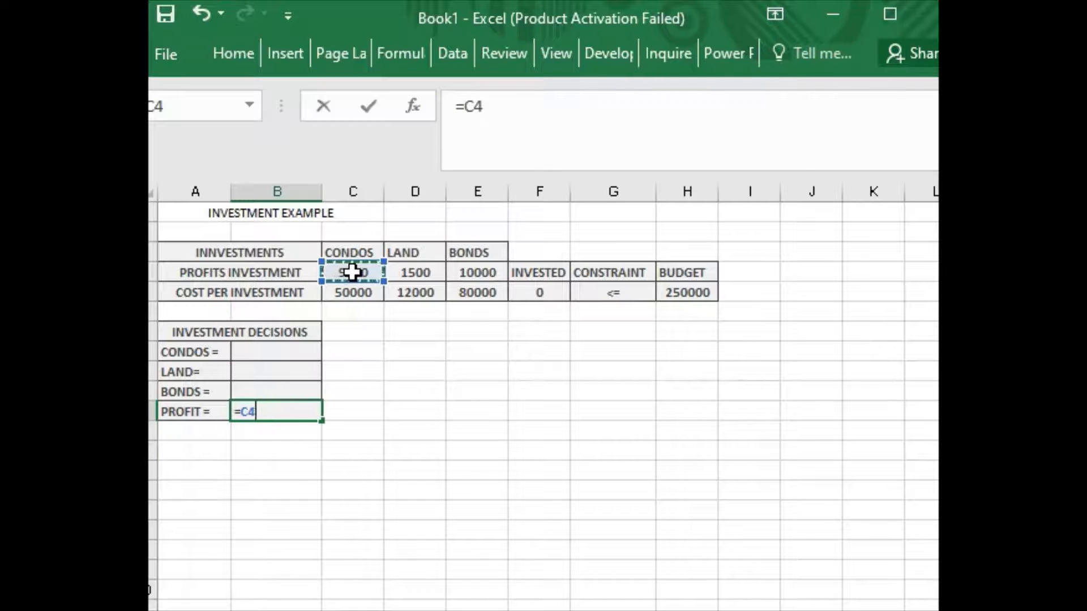
pyautogui.write('*')
pyautogui.click(275, 352)
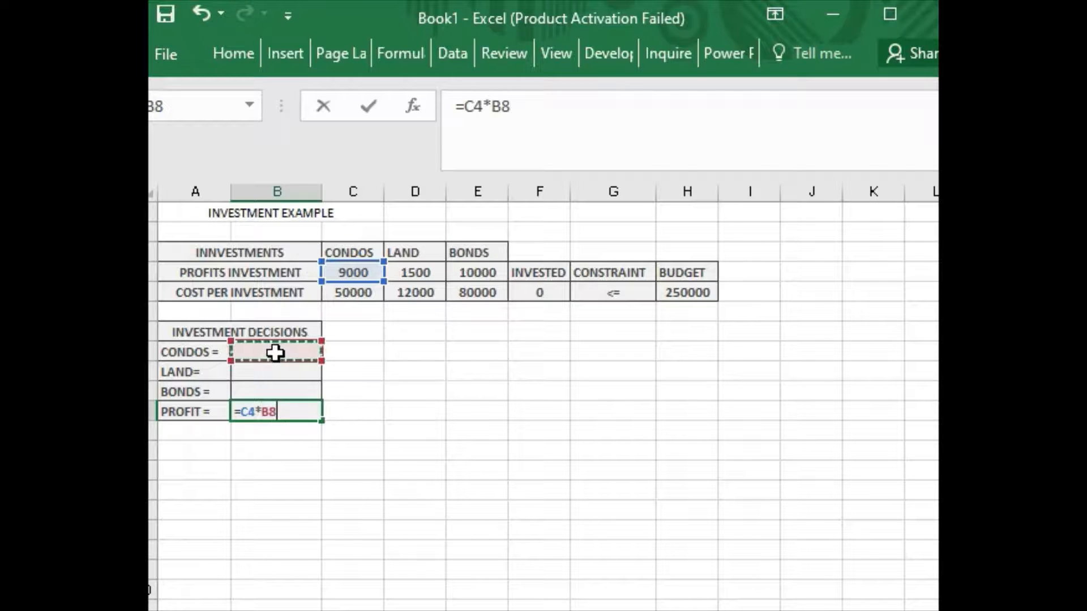
pyautogui.write('+')
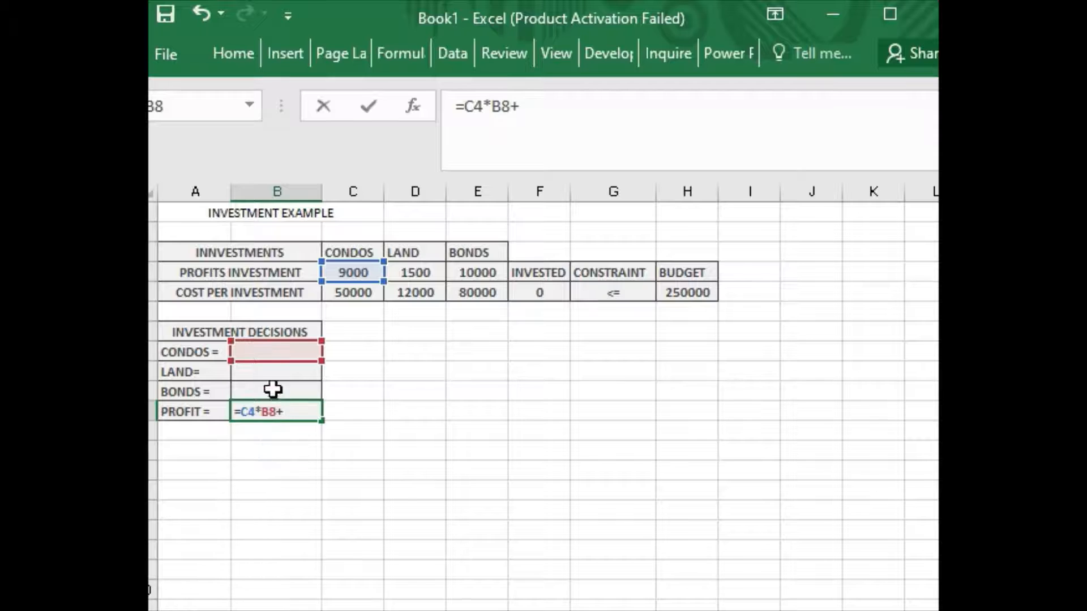
# Finish B11 as =C4*B8+D4*B9+E4*B10 by adding land and bond profit terms.
pyautogui.click(422, 273)
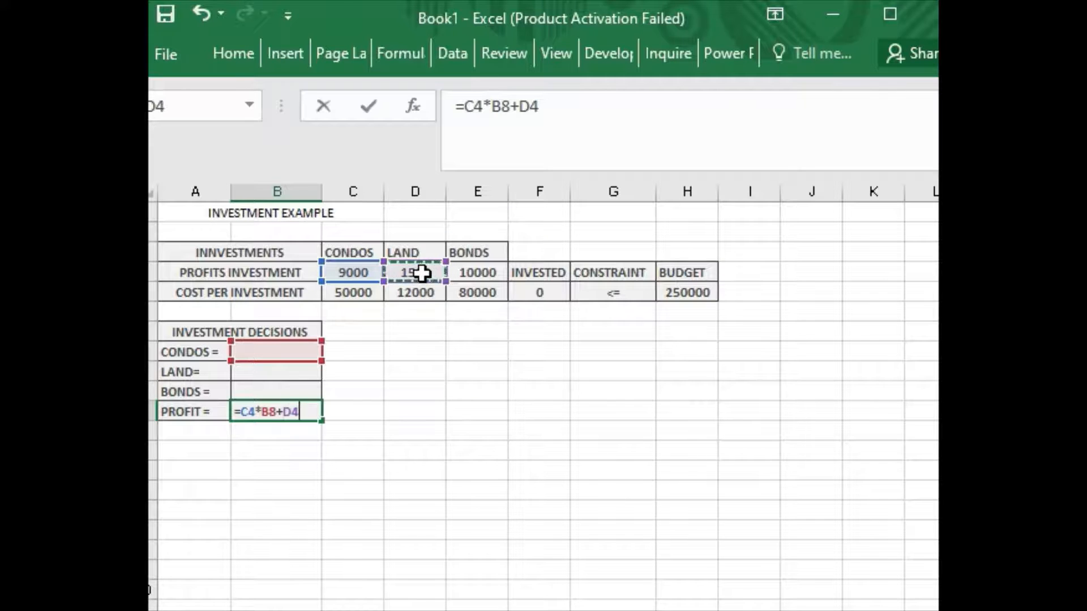
pyautogui.write('*')
pyautogui.click(289, 376)
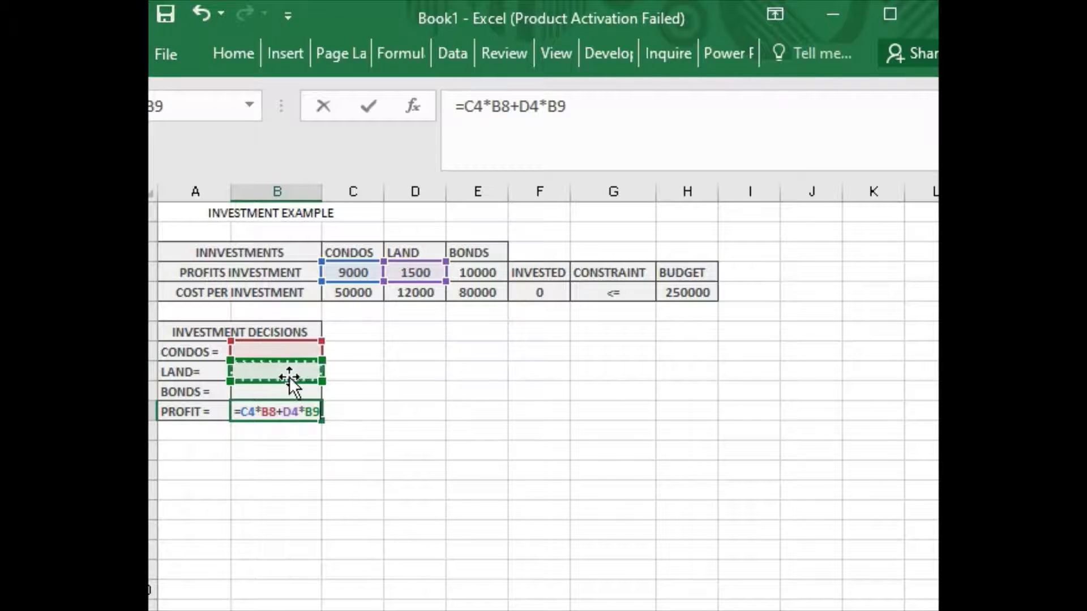
pyautogui.write('+')
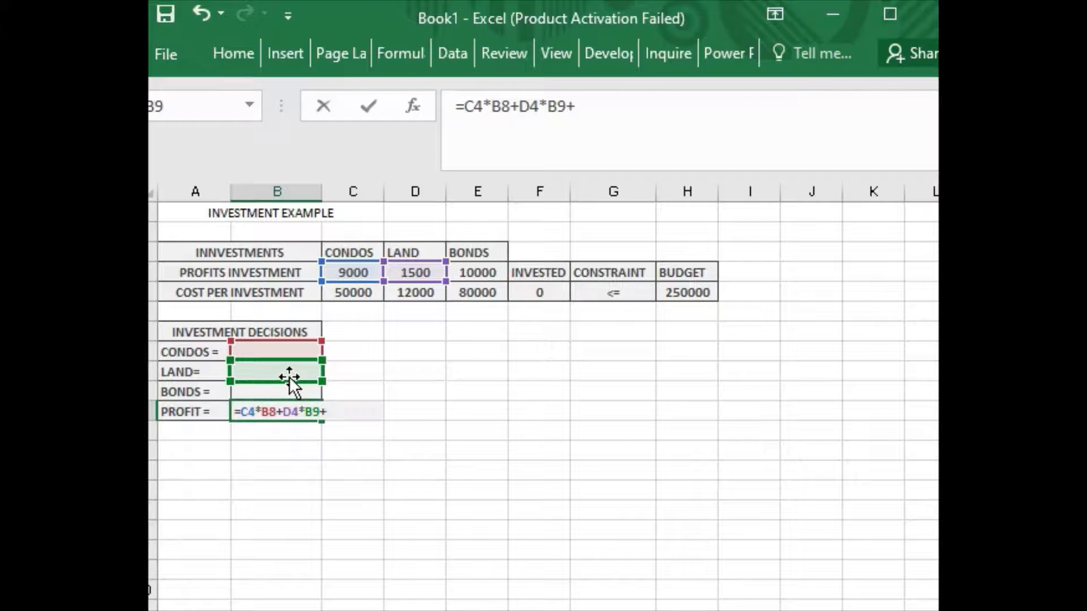
pyautogui.click(487, 273)
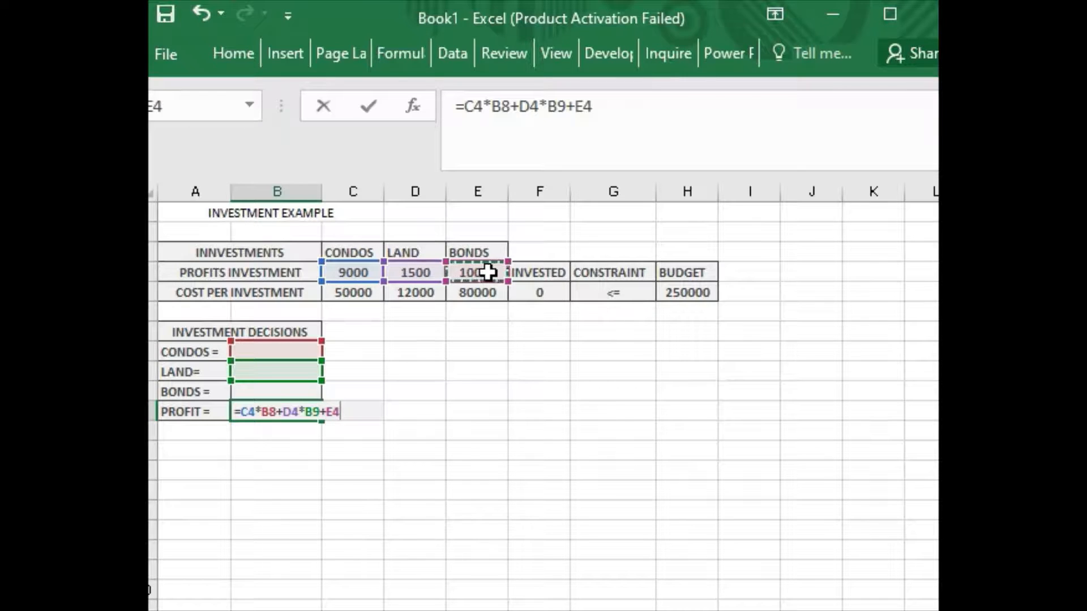
pyautogui.write('*')
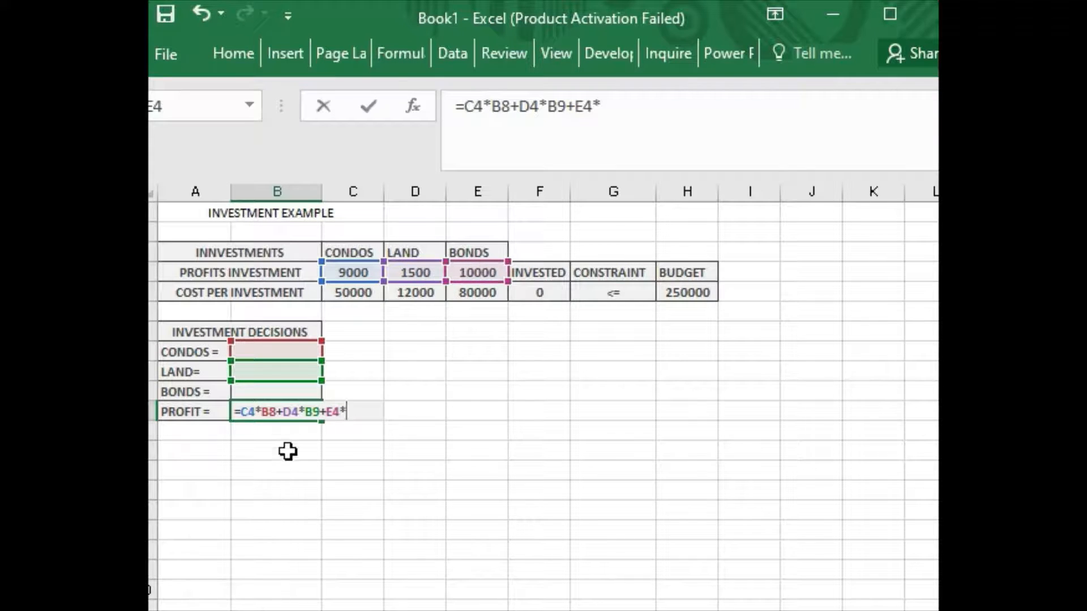
pyautogui.click(276, 391)
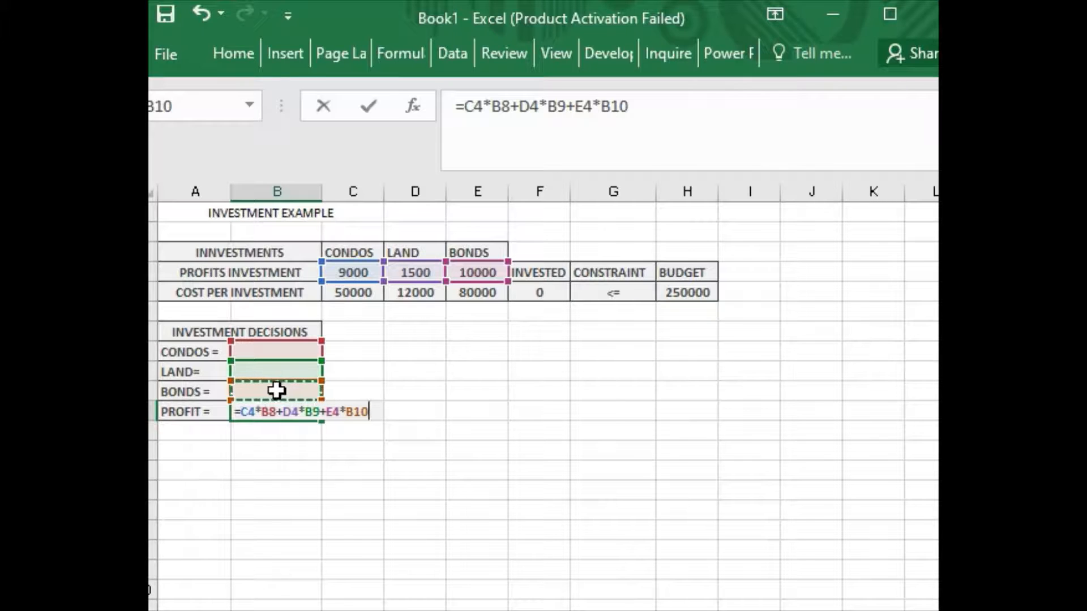
pyautogui.press('Return')
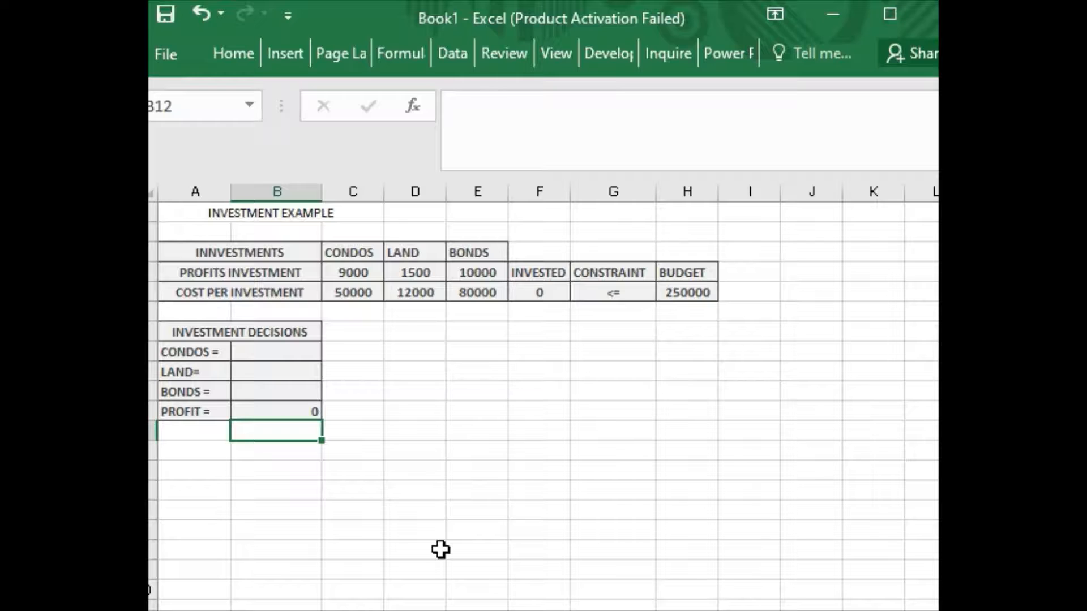
# Select the PROFIT cell B11 and open Solver from the Data tab.
pyautogui.press('Up')
pyautogui.click(453, 53)
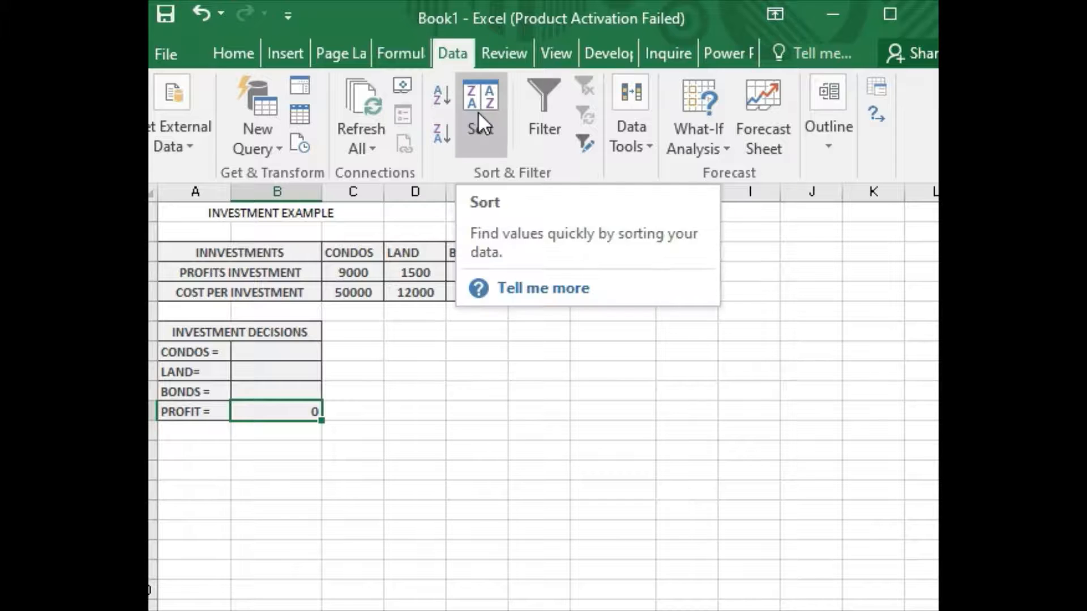
pyautogui.click(448, 53)
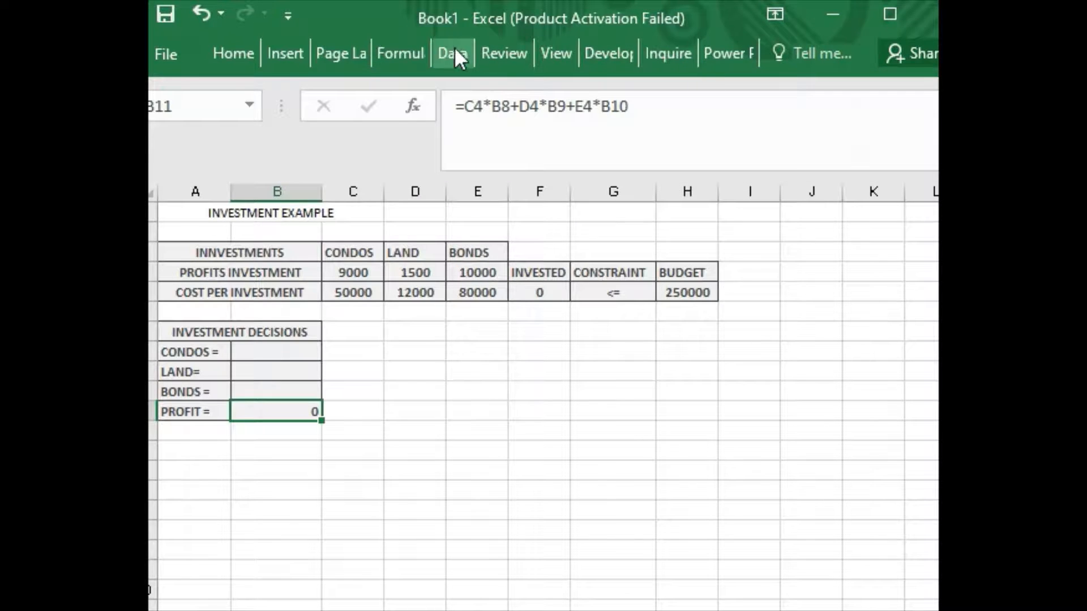
pyautogui.click(455, 48)
pyautogui.click(870, 127)
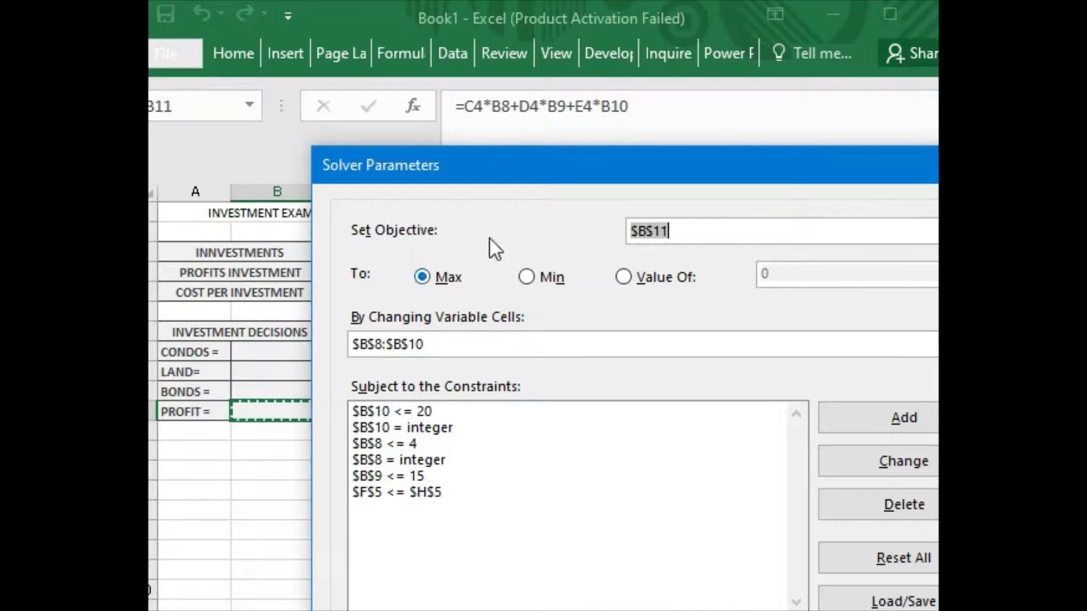
# Re-enter the changing cells as $B$8:$B$10 and begin adding another Solver constraint.
pyautogui.click(672, 232)
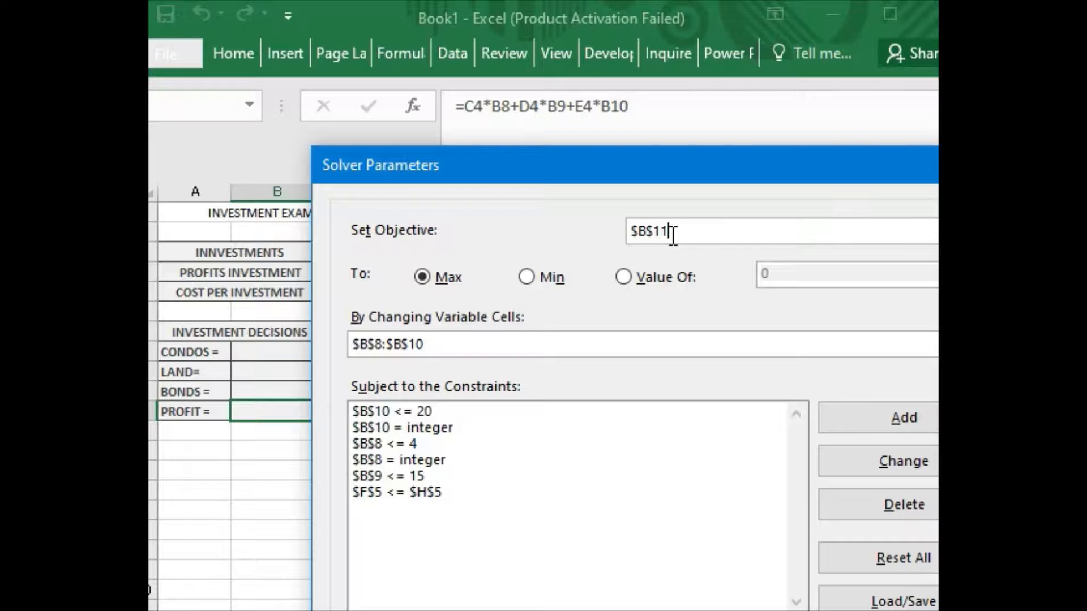
pyautogui.moveTo(562, 164); pyautogui.dragTo(577, 204)
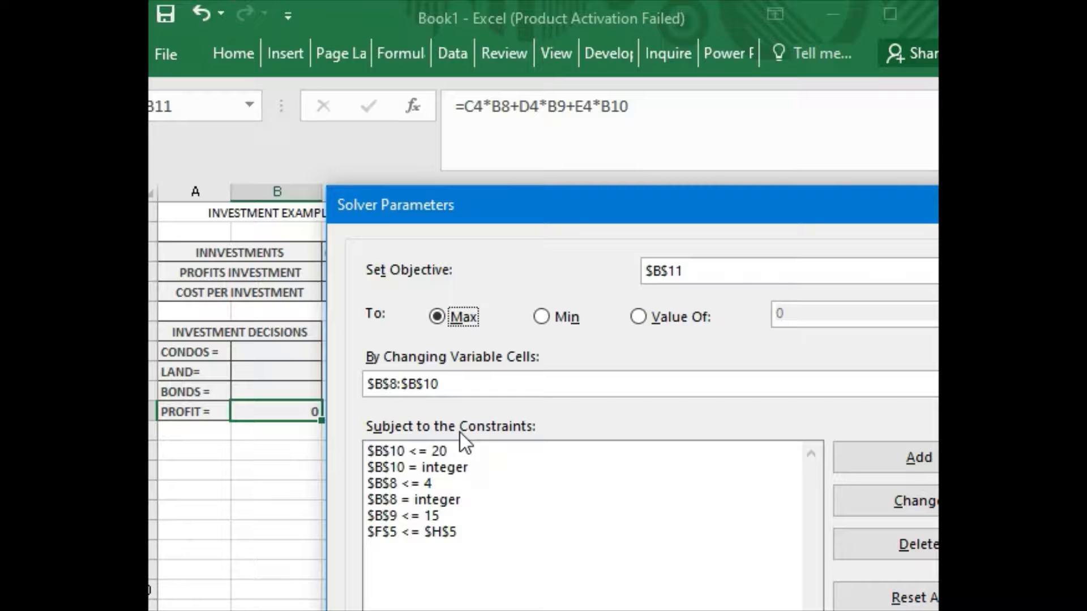
pyautogui.click(460, 379)
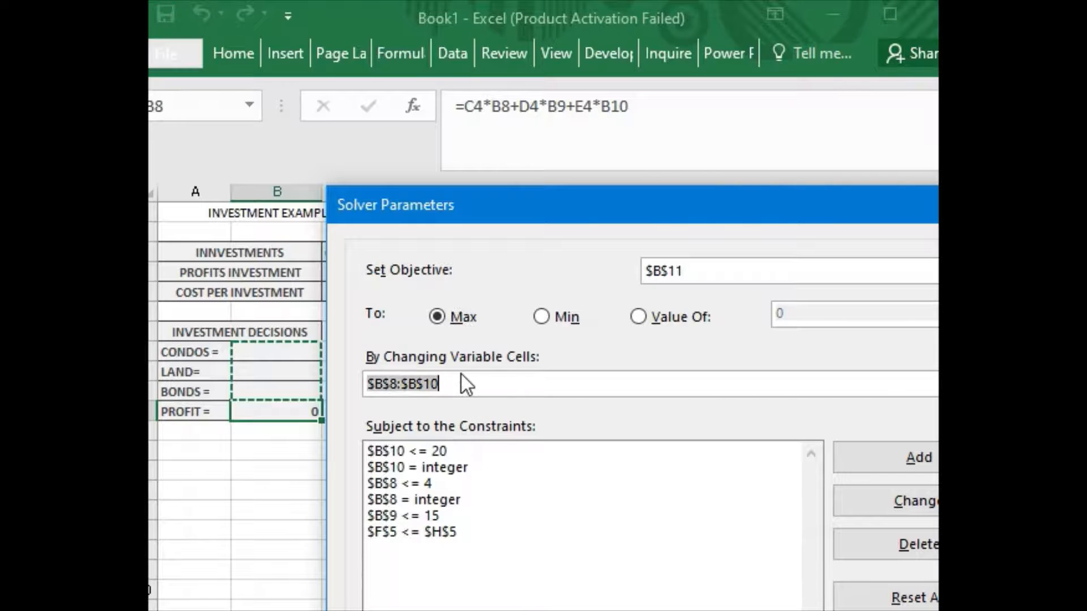
pyautogui.click(462, 381)
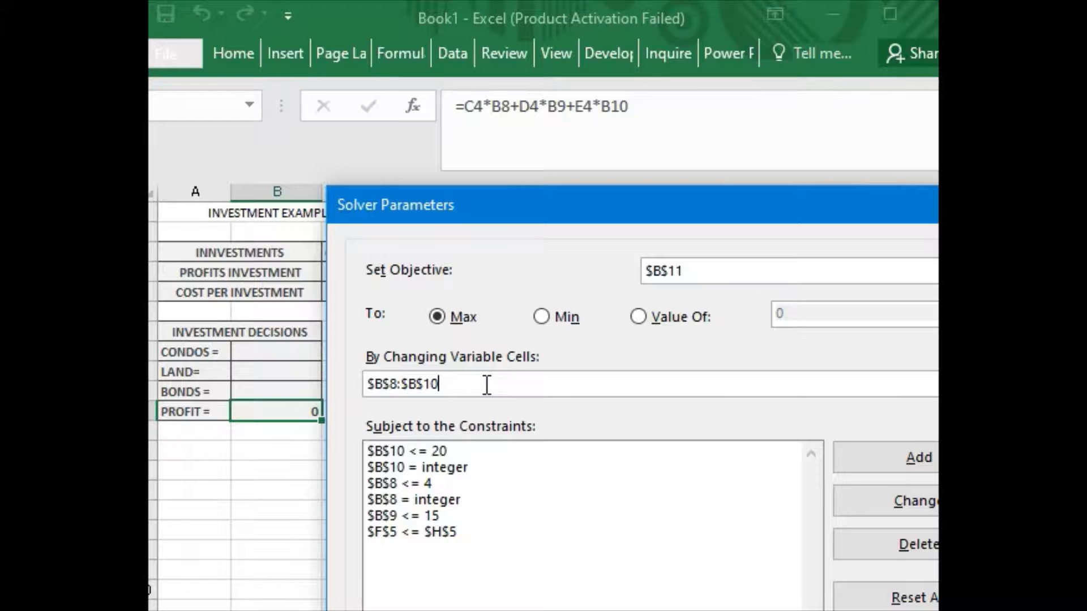
pyautogui.click(273, 359)
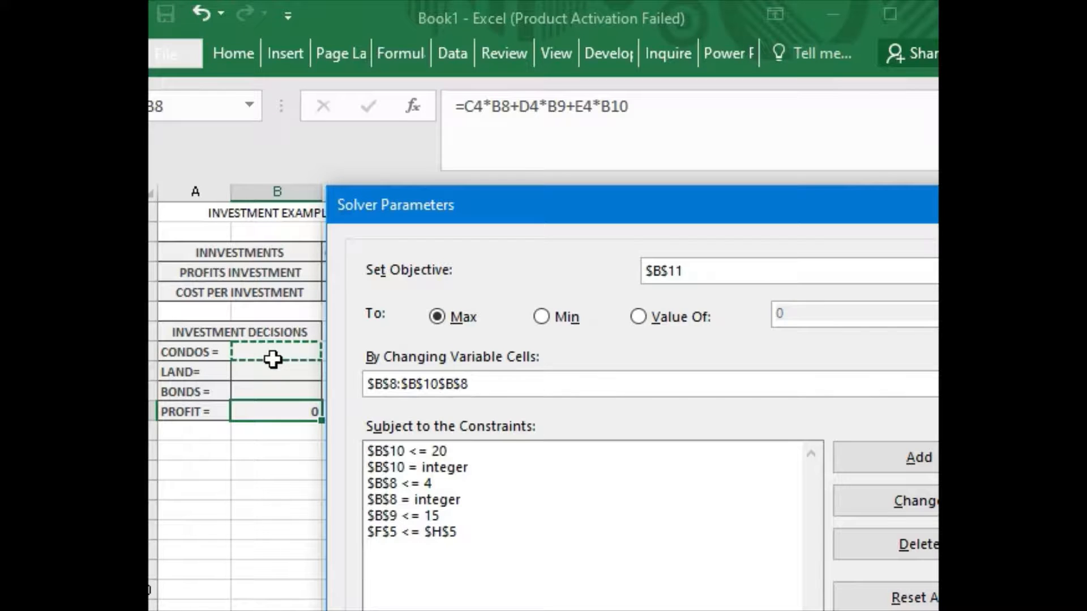
pyautogui.click(274, 396)
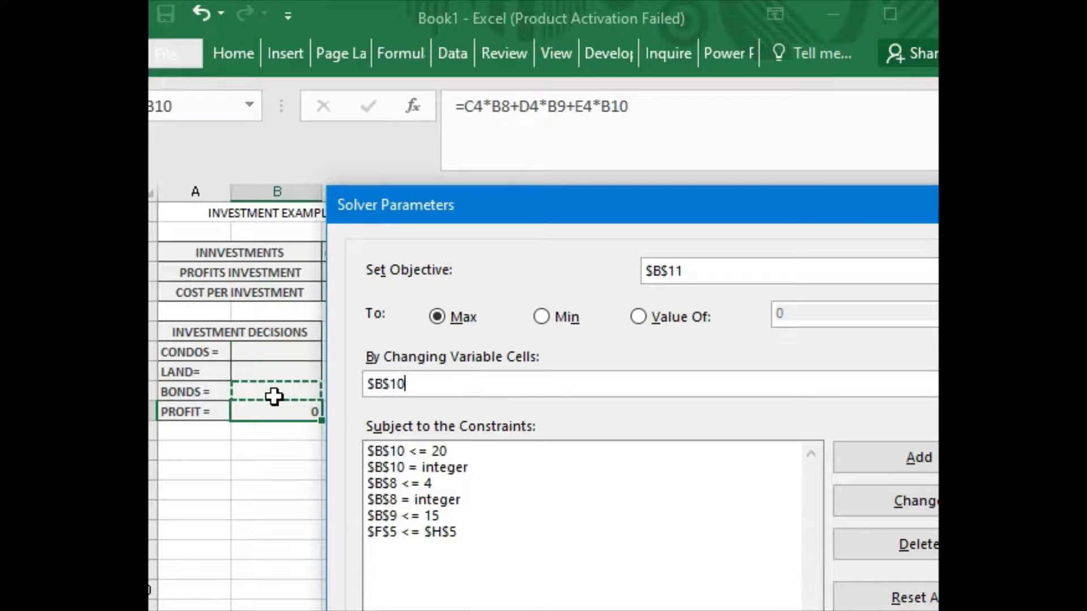
pyautogui.click(281, 353)
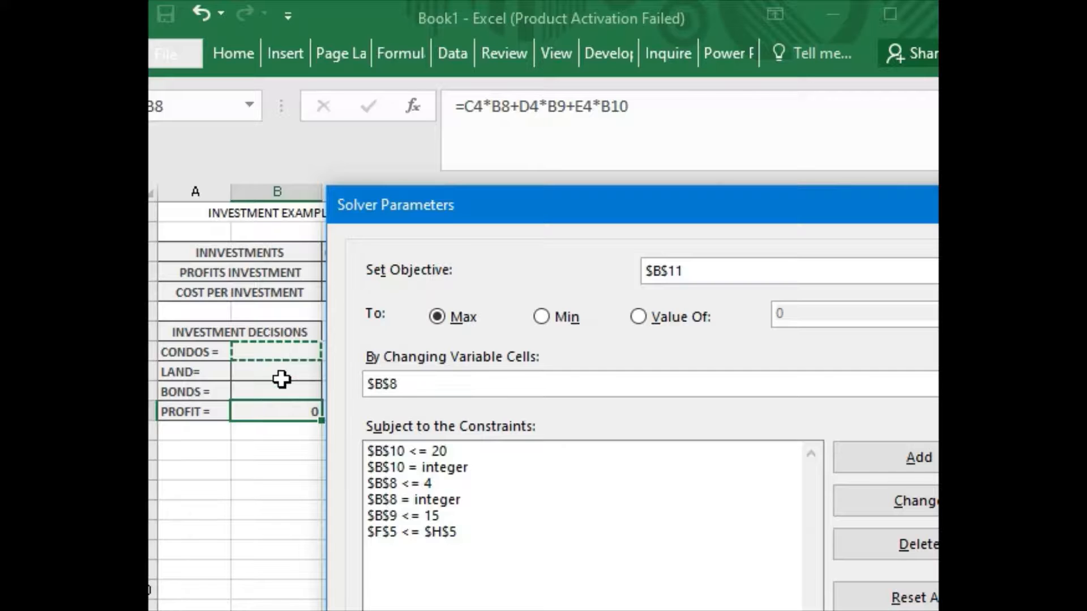
pyautogui.write(':')
pyautogui.press('BackSpace')
pyautogui.press('BackSpace')
pyautogui.press('BackSpace')
pyautogui.press('BackSpace')
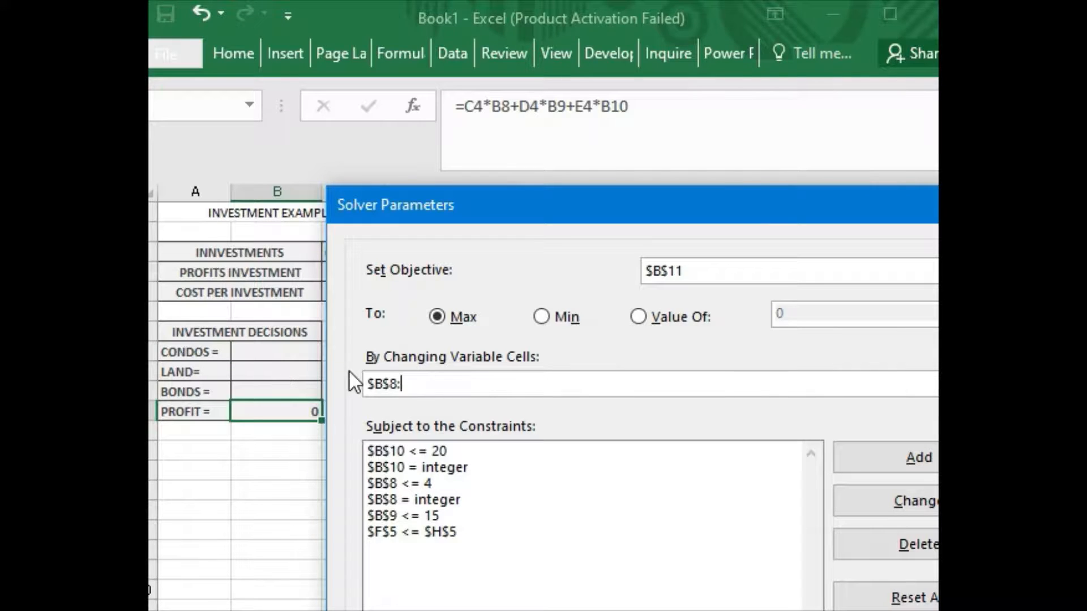
pyautogui.click(283, 391)
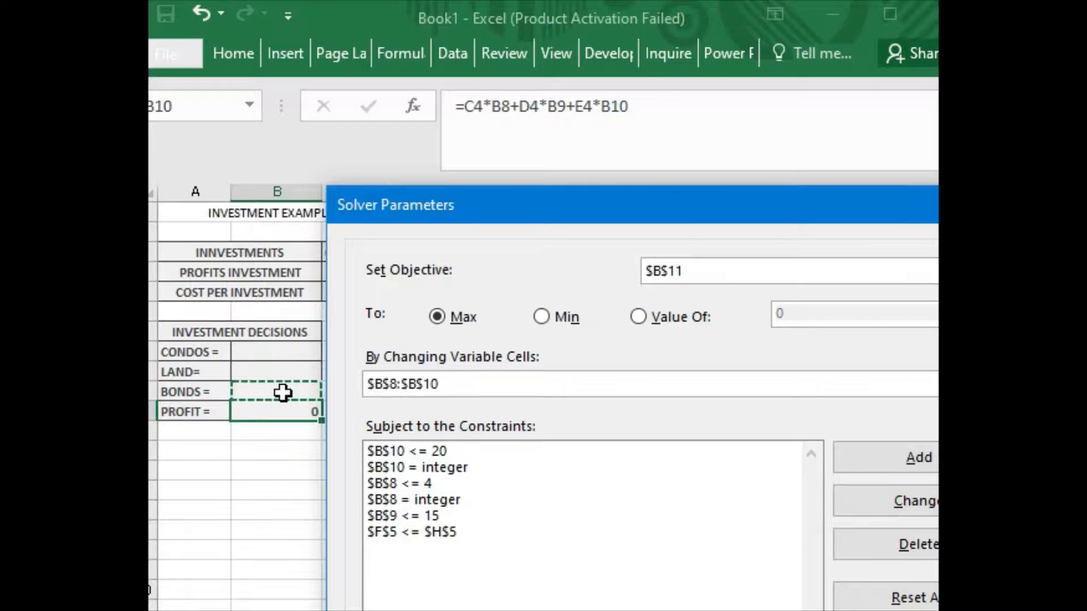
pyautogui.click(460, 483)
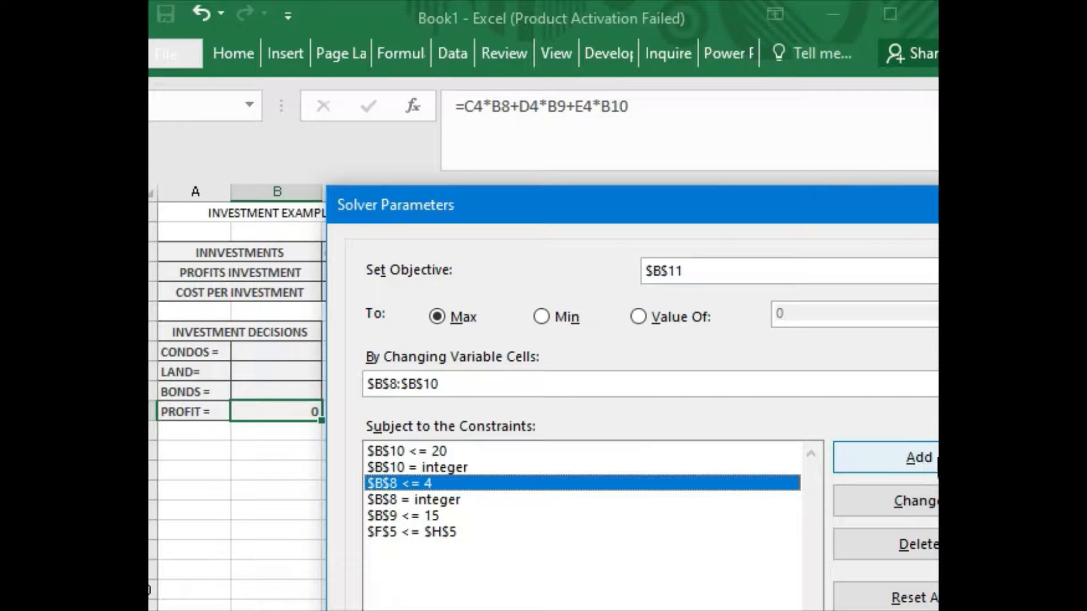
pyautogui.click(929, 459)
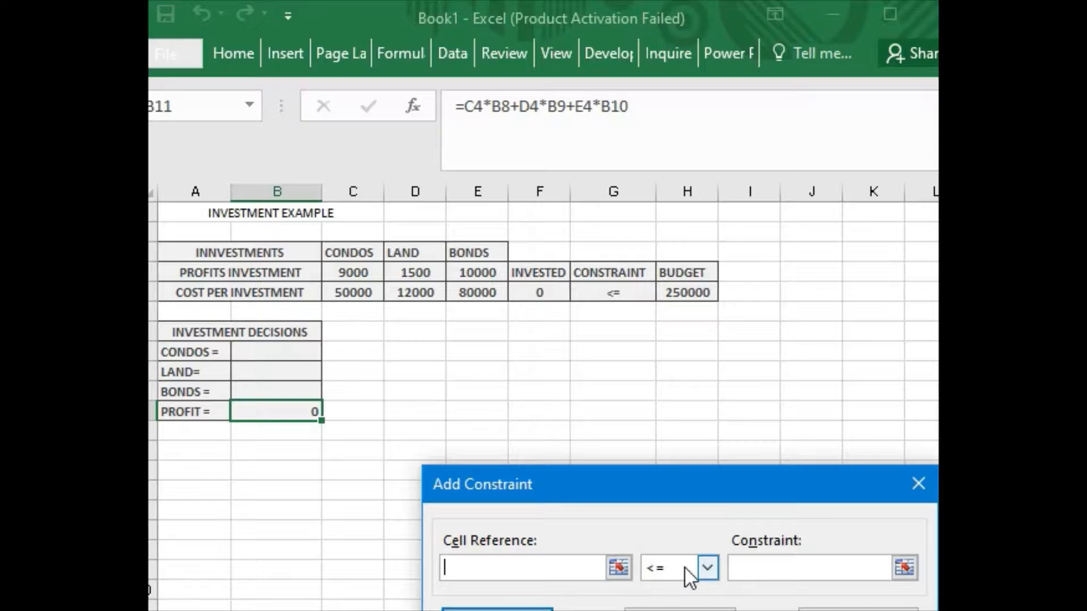
# Set Simplex LP as the solving method, with all six constraints listed in Solver Parameters.
pyautogui.click(708, 566)
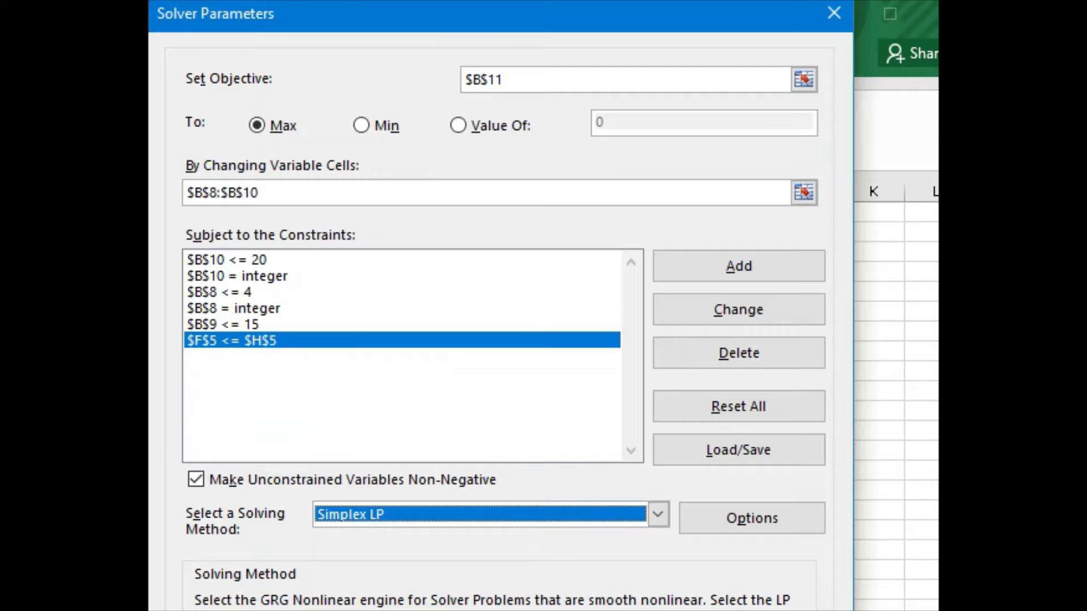
# Keep Solver's solution (4 condos, 4.1667 land, 0 bonds, profit 42250), then launch POM-QM for Windows 5.
pyautogui.press('Return')
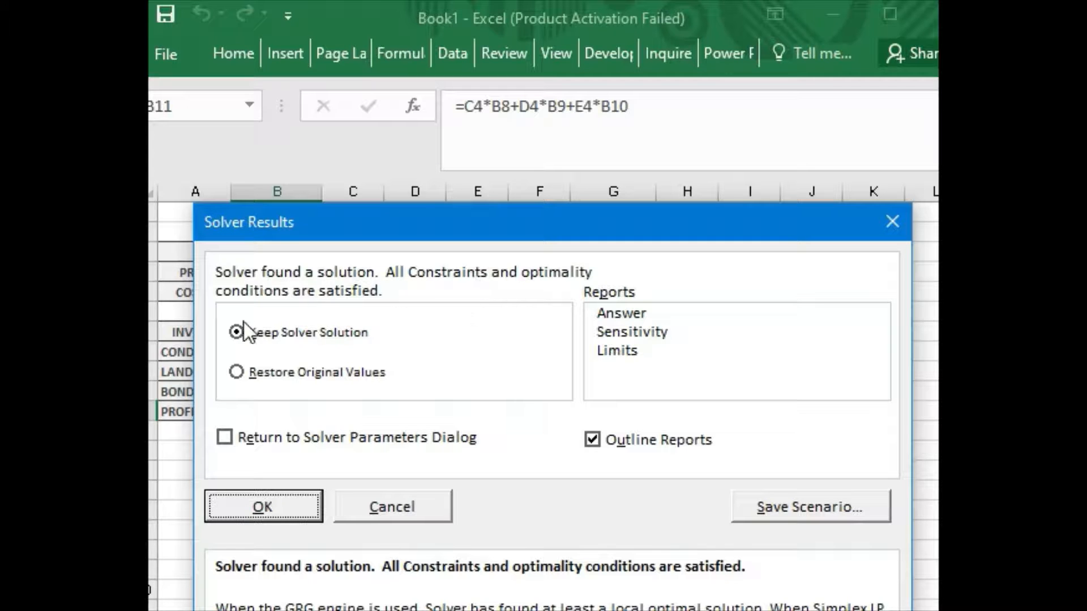
pyautogui.click(281, 508)
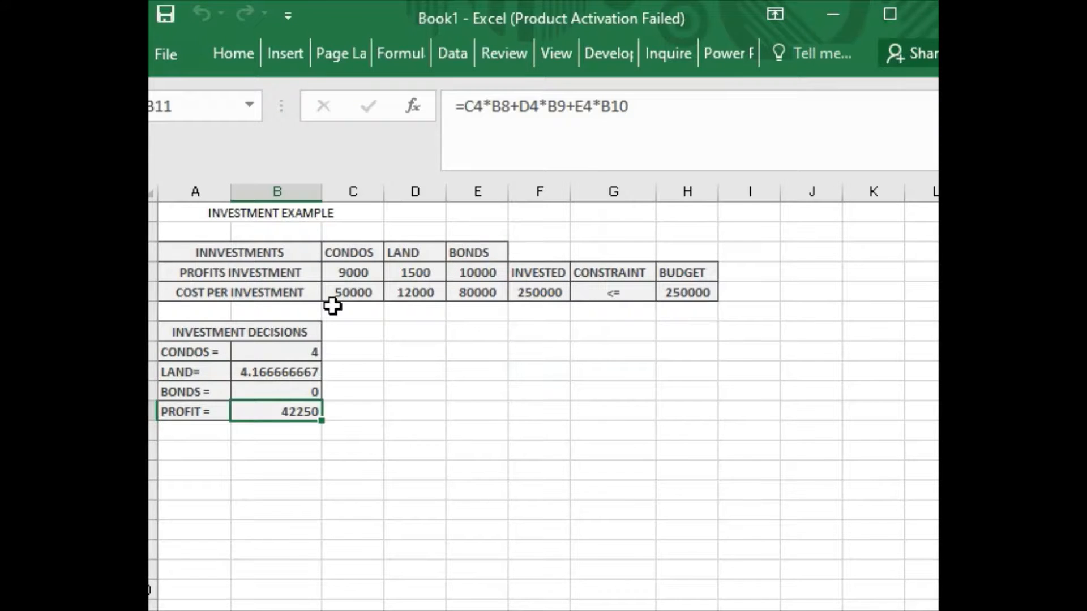
pyautogui.scroll(-2, 332, 306)
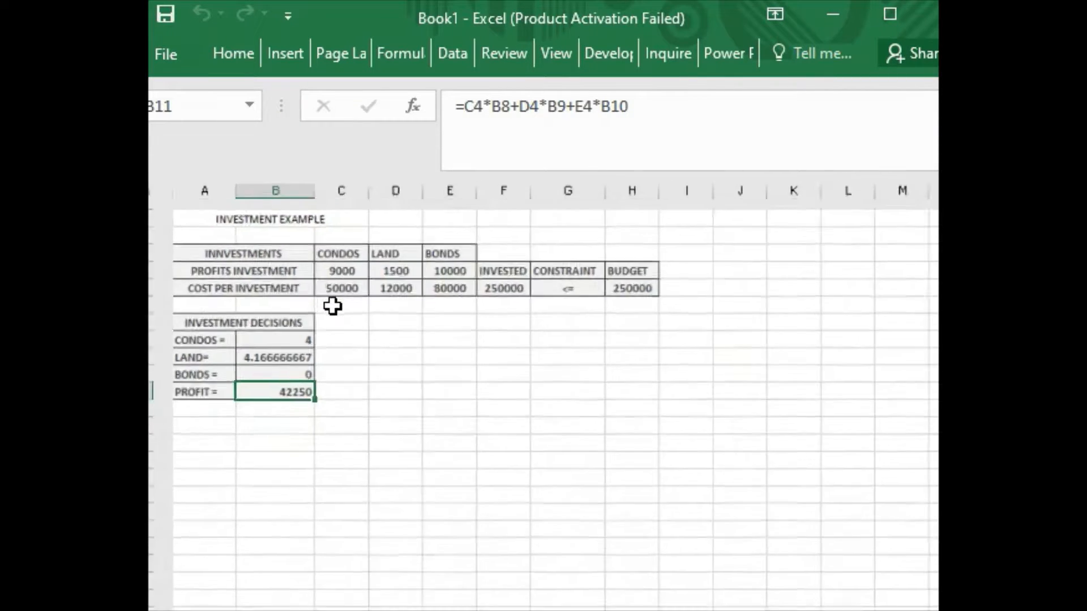
pyautogui.scroll(-2, 333, 306)
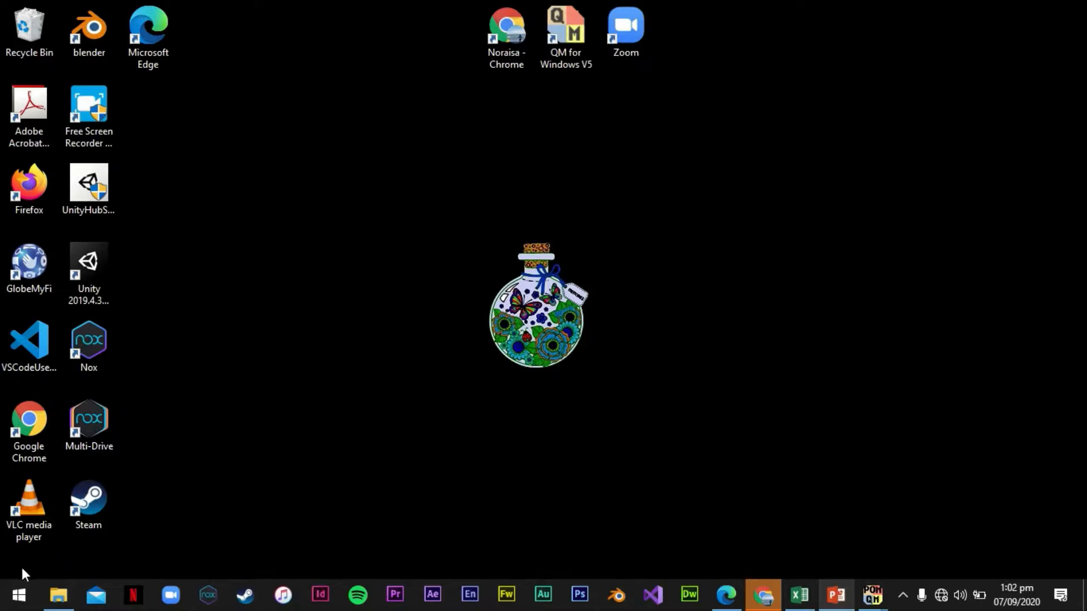
pyautogui.click(19, 594)
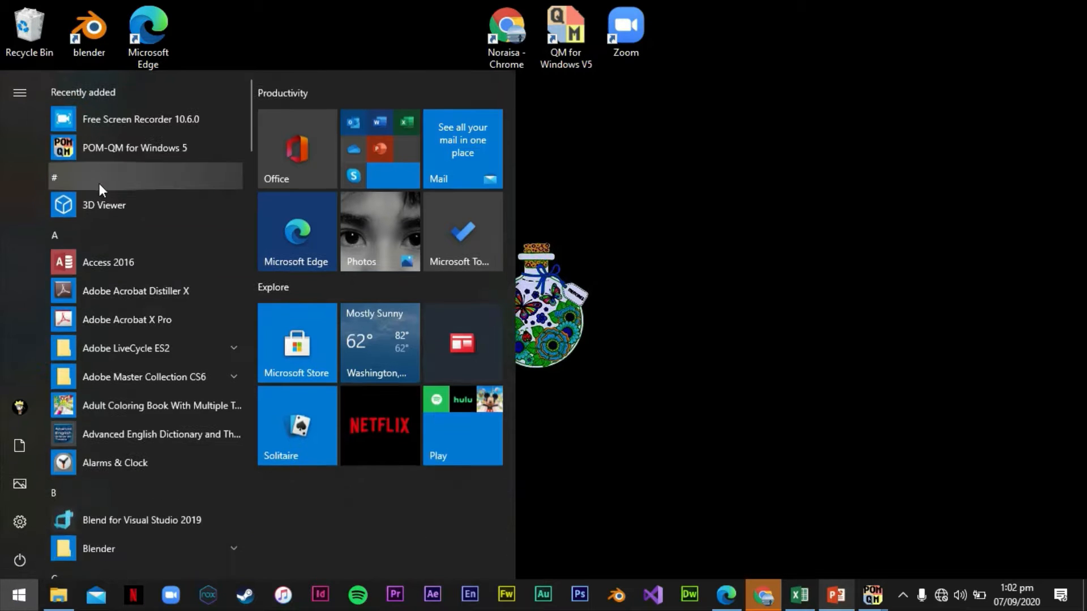
pyautogui.click(121, 151)
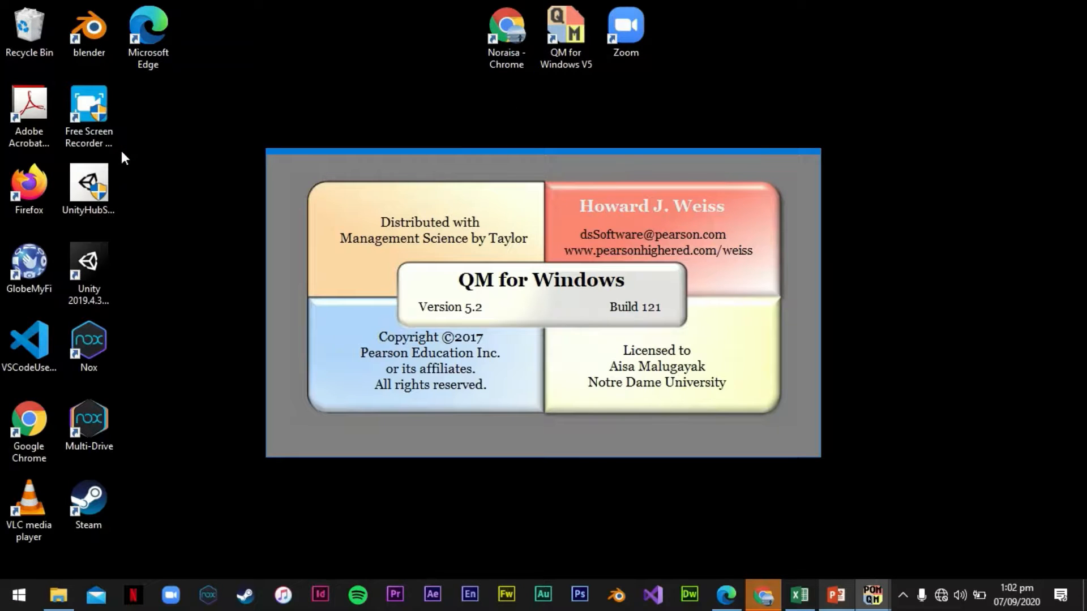